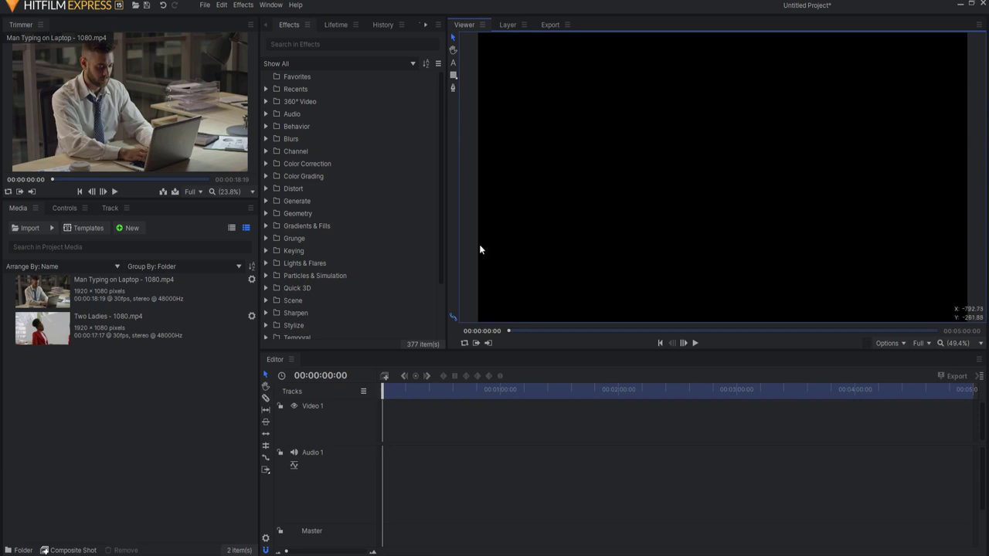
- Place Man Typing on Laptop, then Two Ladies at 00:00:18:19 on Video 1, and zoom in on the join
left_click_drag(88, 282, 386, 431)
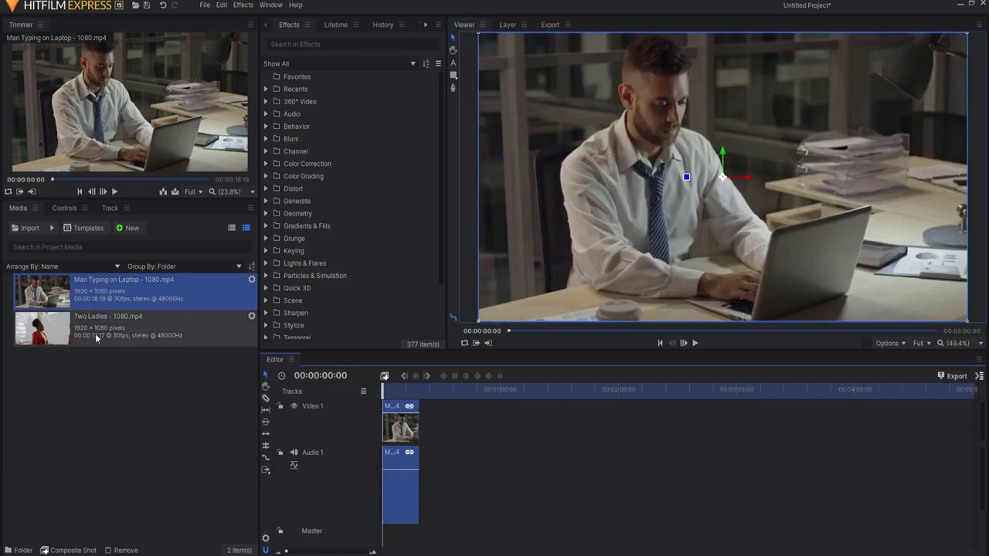
left_click_drag(108, 324, 420, 425)
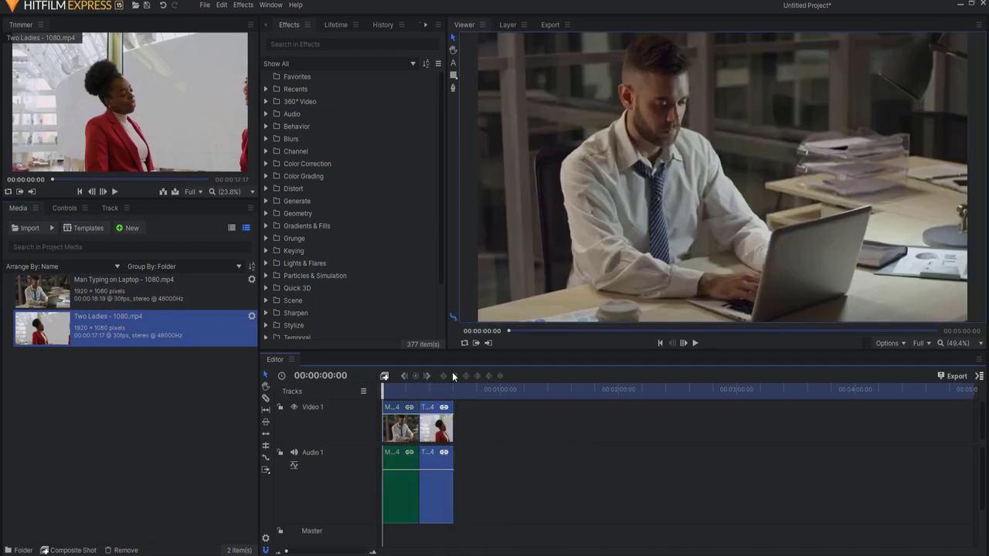
key("Down")
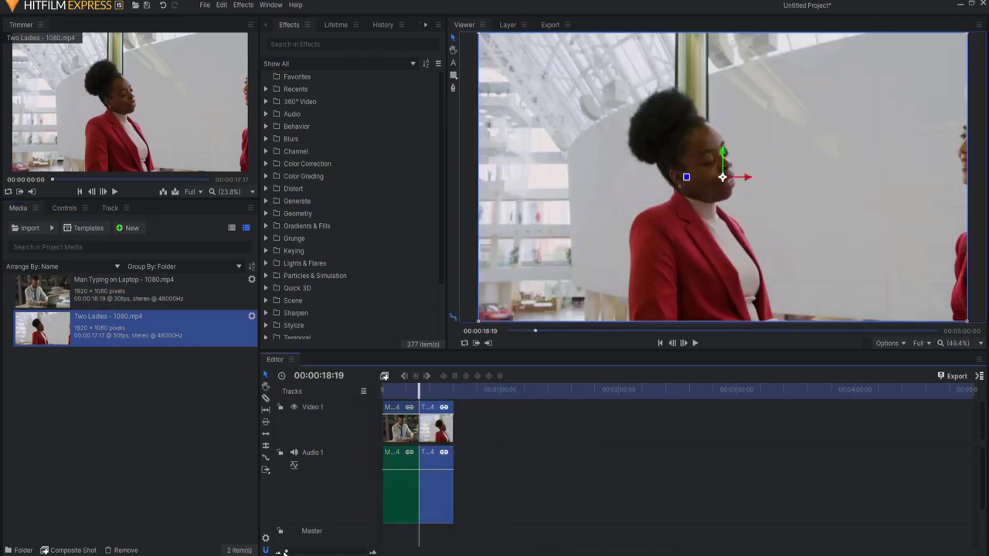
left_click_drag(286, 552, 342, 551)
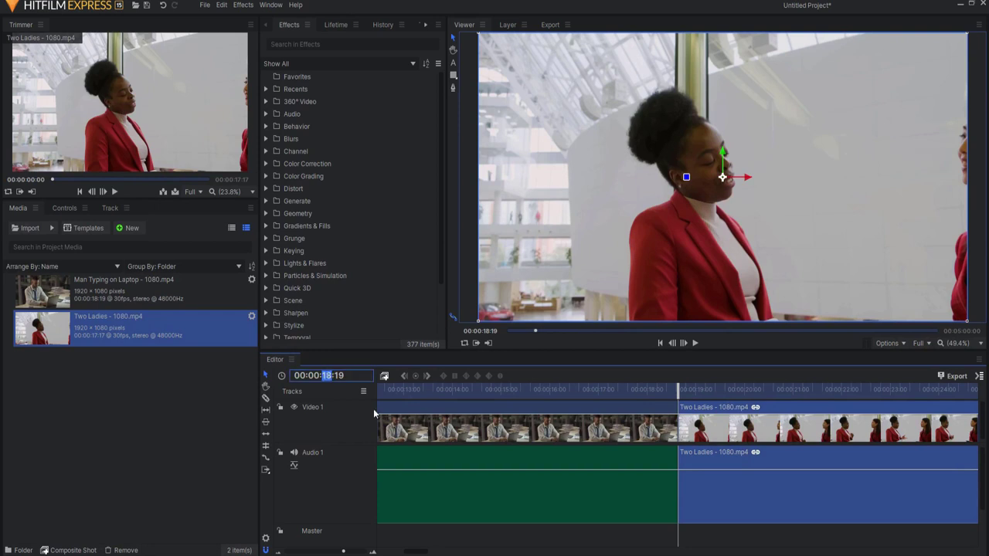
- Slice the clips at 00:00:17:19 and 00:00:19:19, isolating one second on each side of the join
type("17:19")
key("Return")
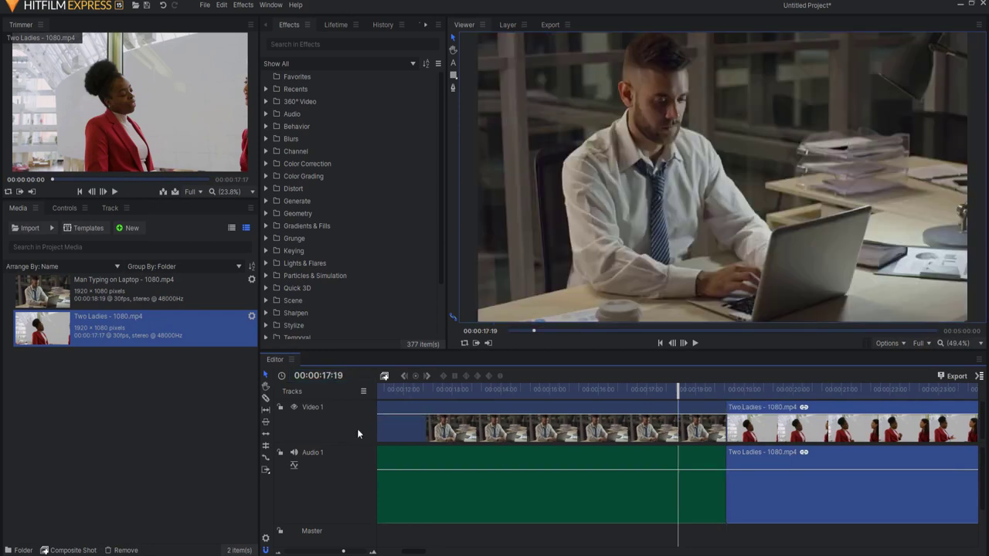
left_click(267, 398)
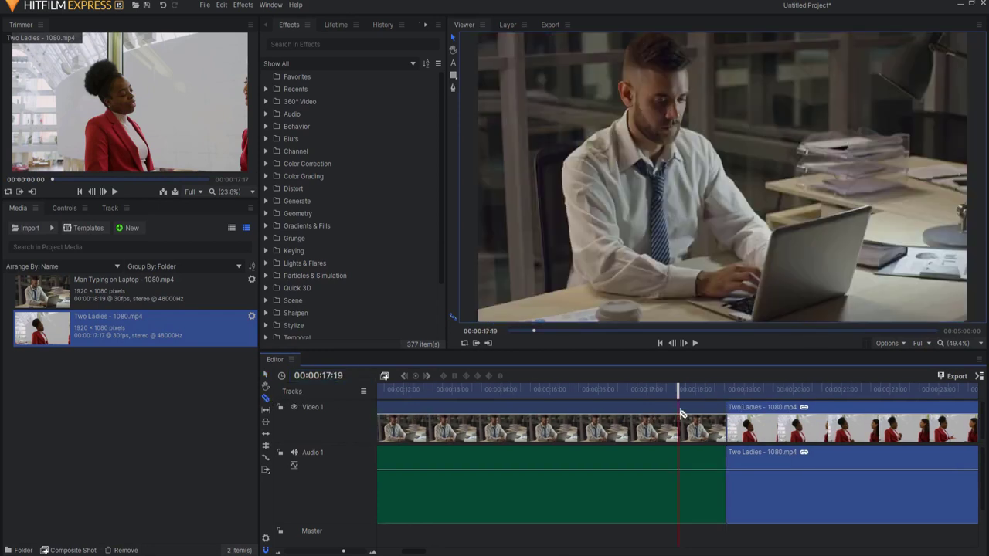
left_click(679, 412)
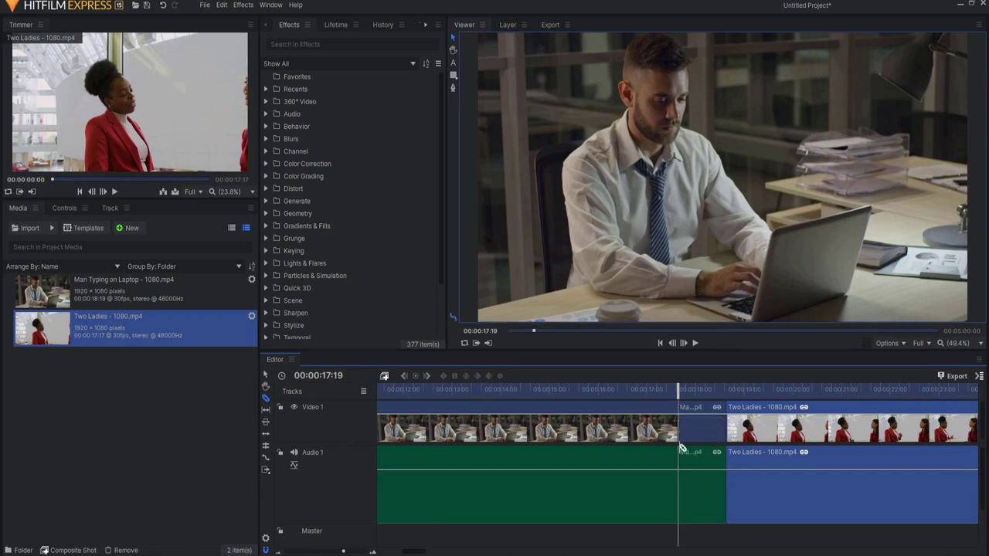
left_click(325, 375)
type("19")
key("Return")
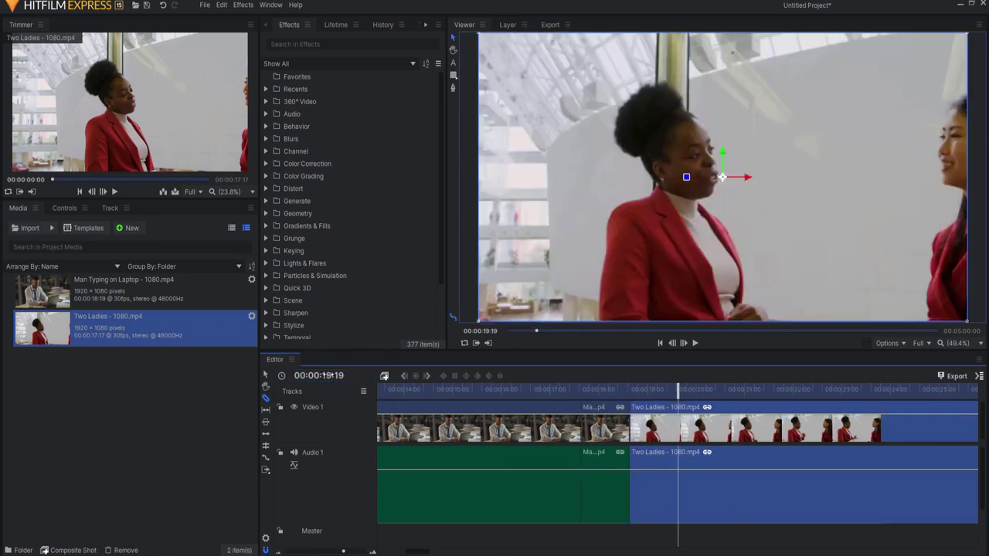
left_click(679, 412)
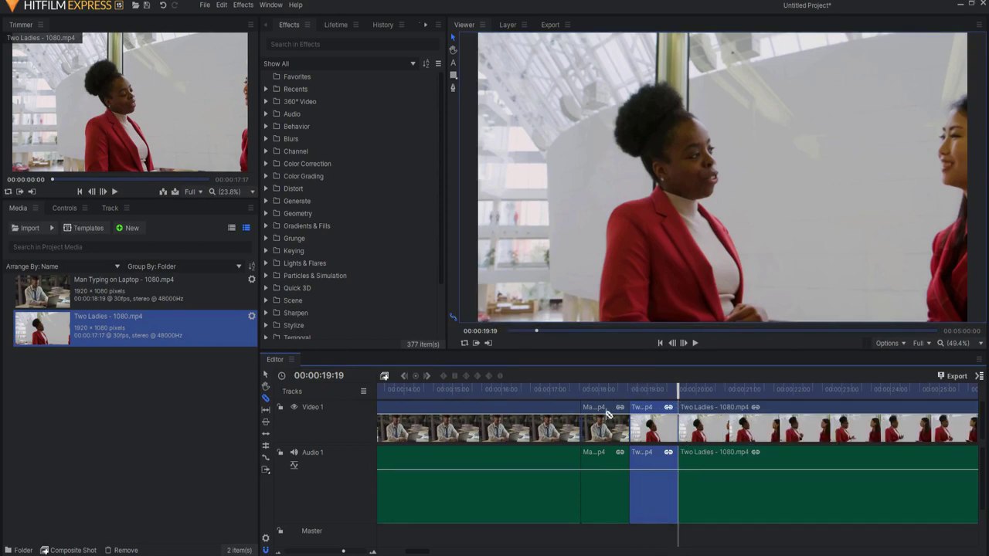
left_click(266, 375)
left_click(609, 409)
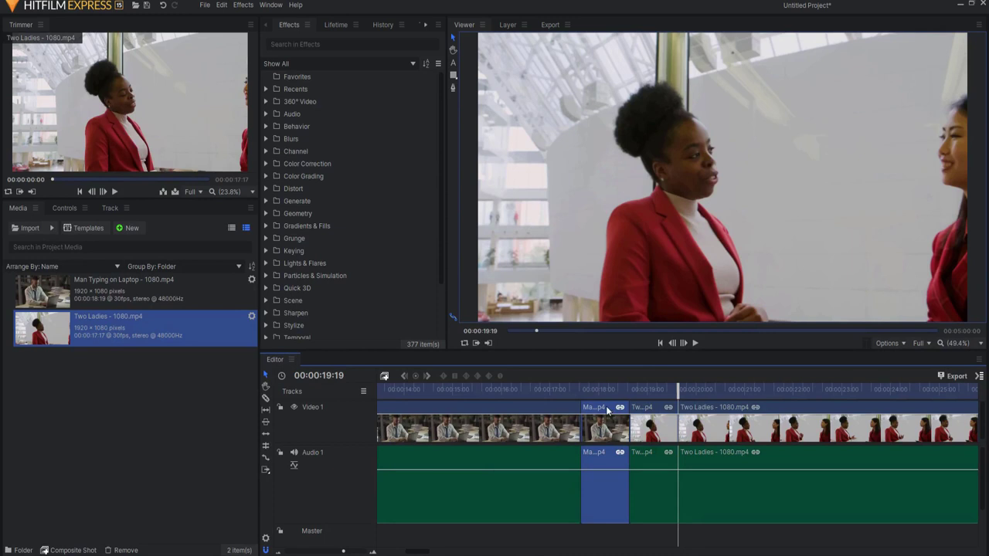
- Turn the one-second Man Typing piece into a composite shot
right_click(605, 405)
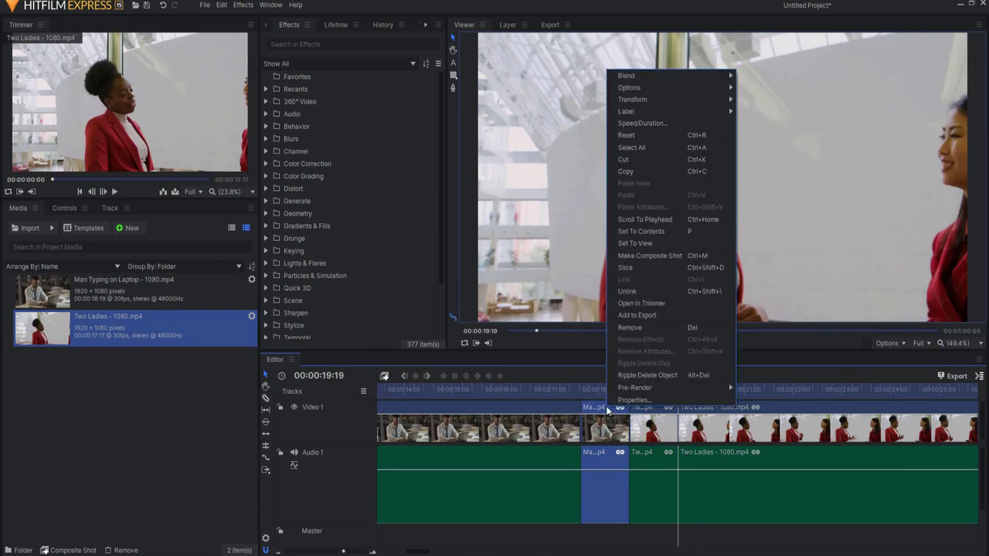
left_click(659, 255)
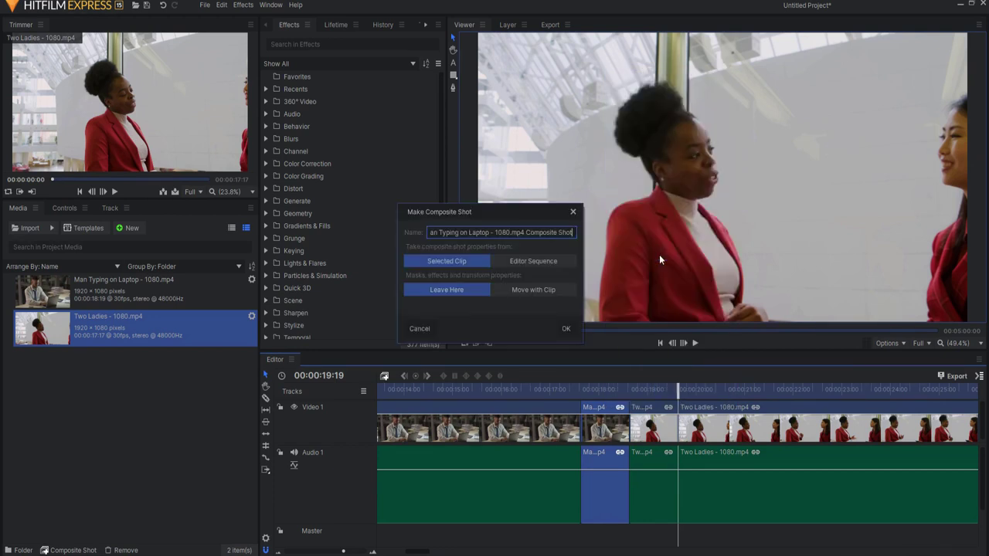
left_click(564, 330)
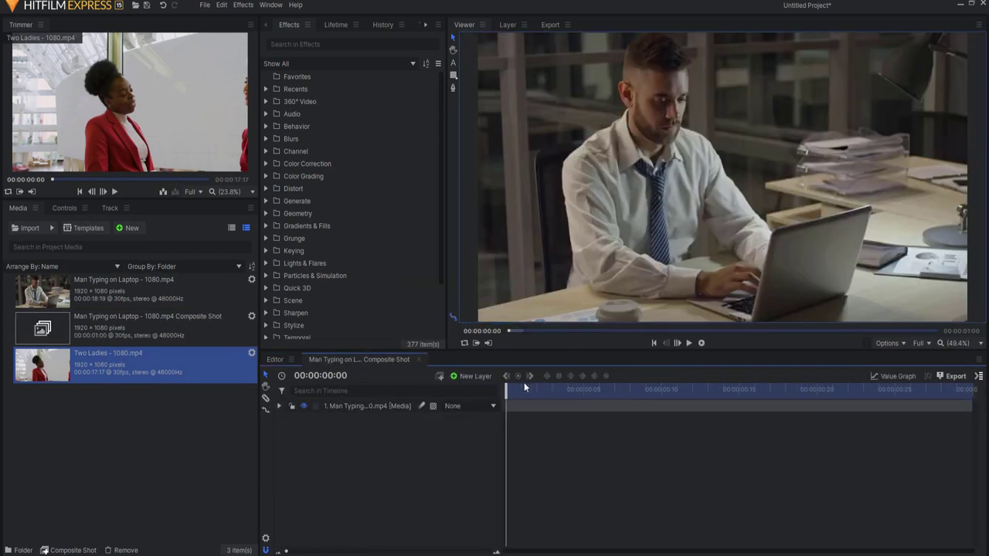
- Scrub through the composite shot and set the Man Typing layer to 3D Plane
left_click_drag(511, 392, 401, 394)
left_click_drag(504, 391, 404, 406)
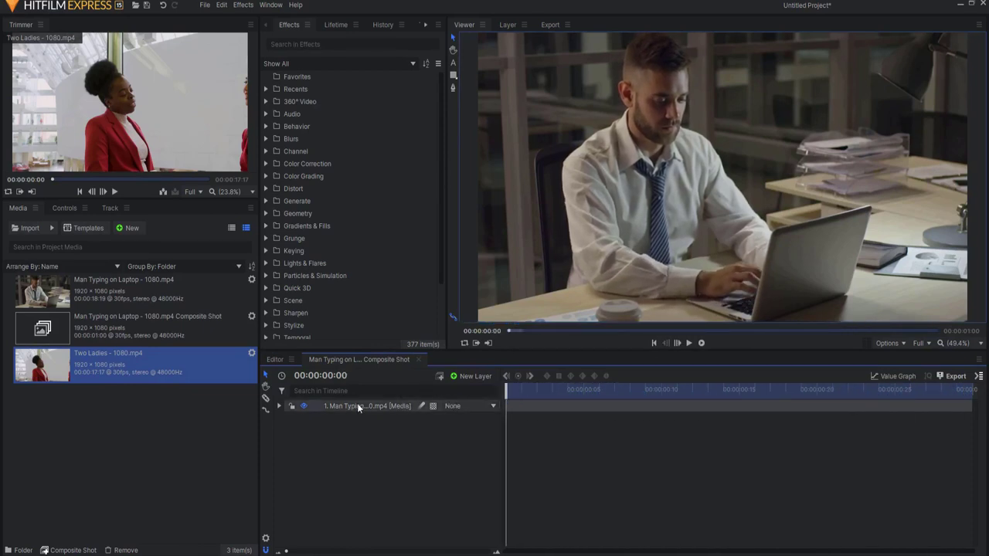
left_click(433, 407)
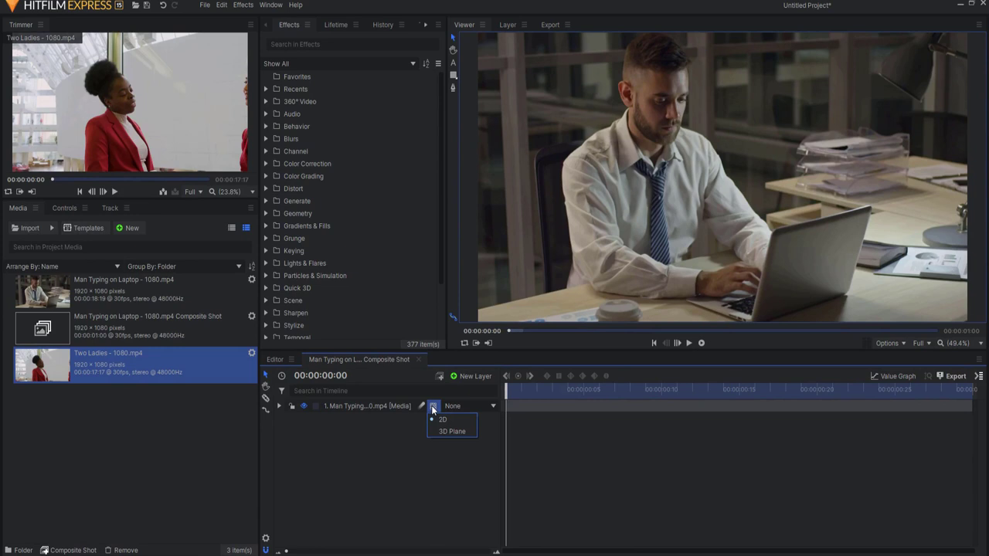
left_click(445, 432)
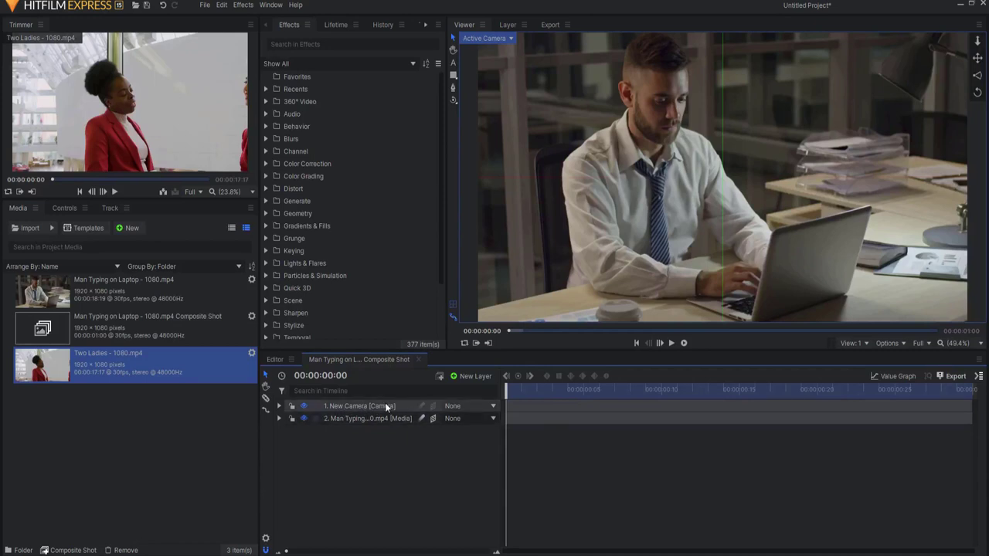
left_click(203, 6)
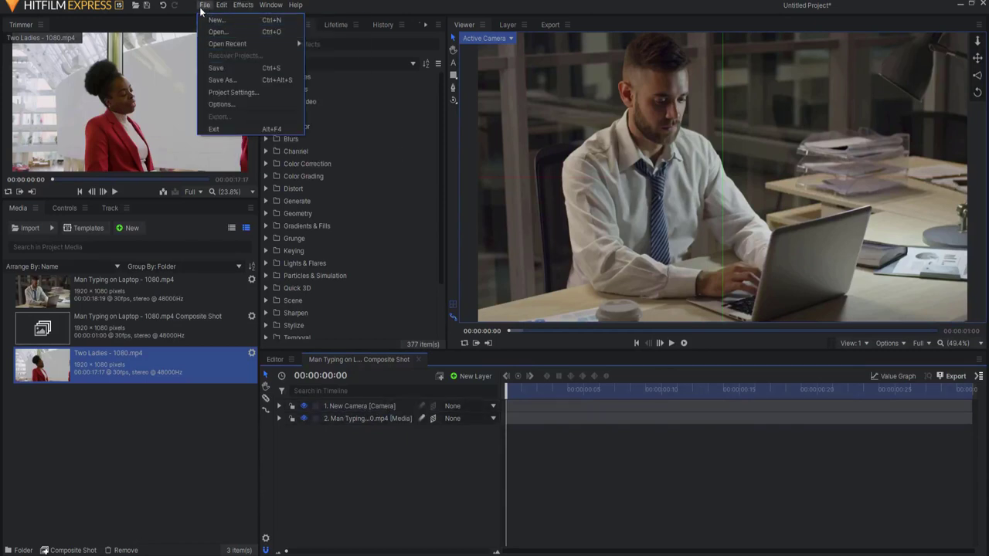
left_click(222, 104)
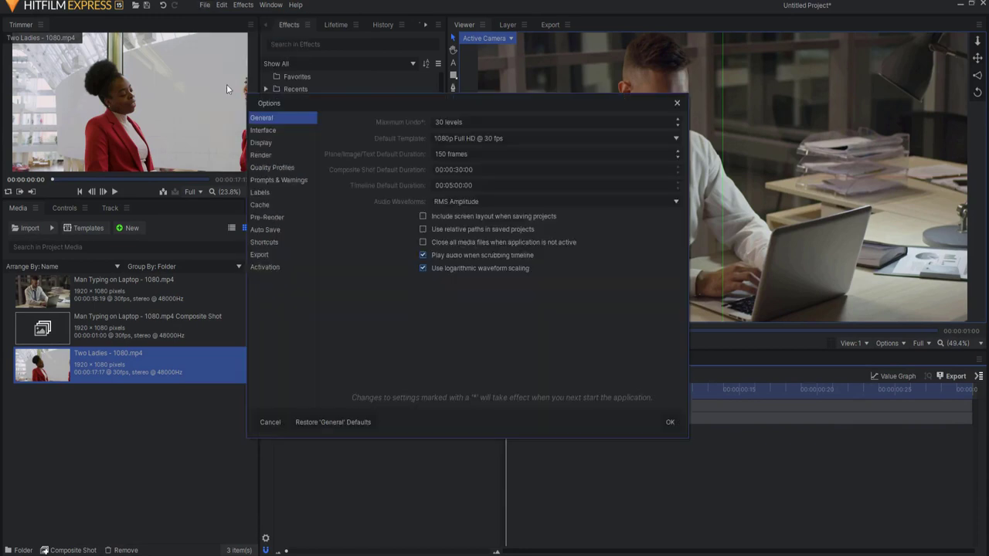
left_click(267, 180)
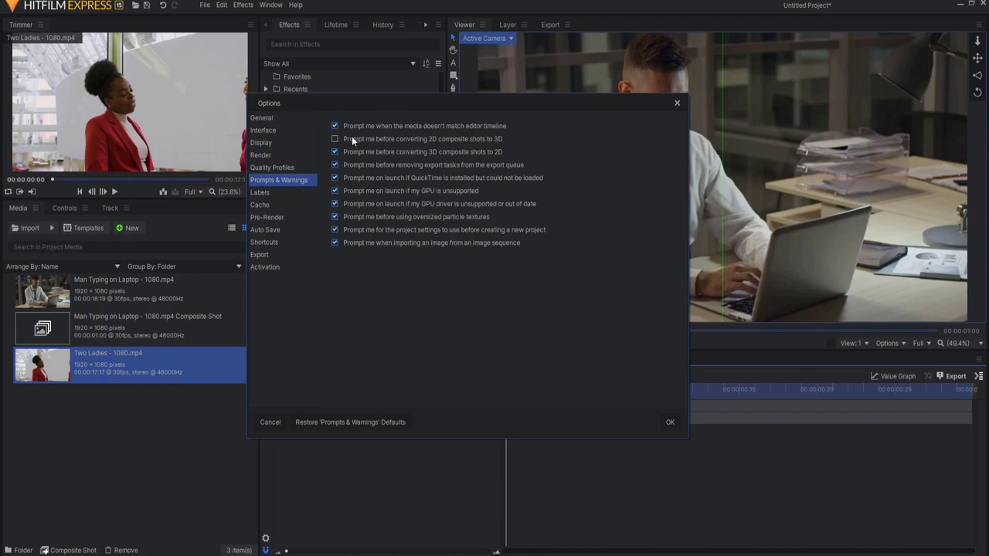
left_click(676, 104)
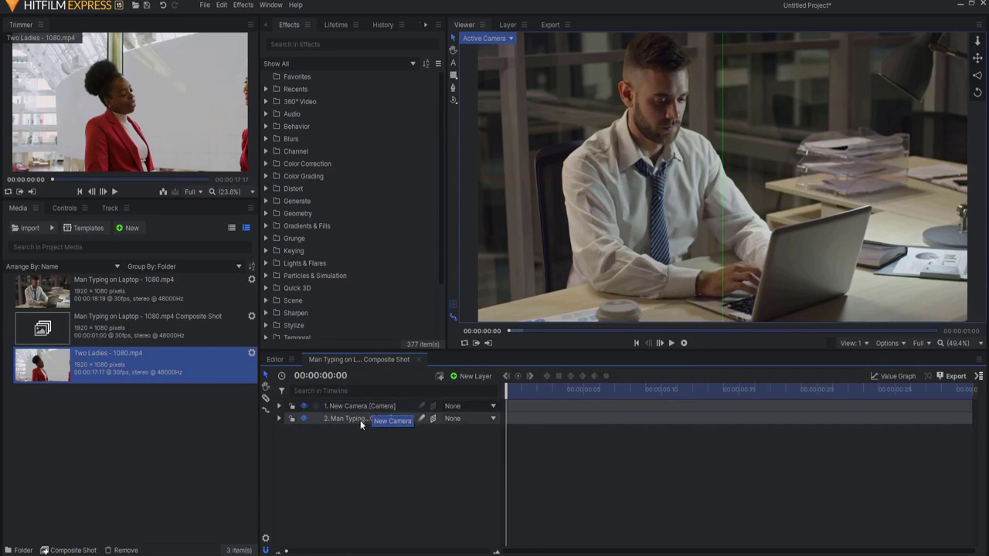
- Add frame-zero keyframes for Scale and Rotation X, Y and Z on the Man Typing layer
left_click(278, 418)
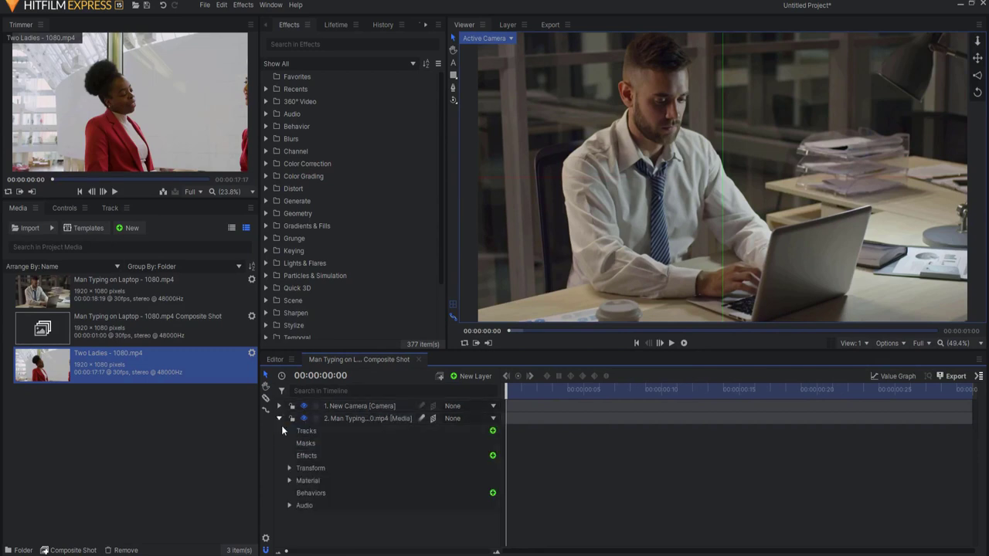
left_click(290, 468)
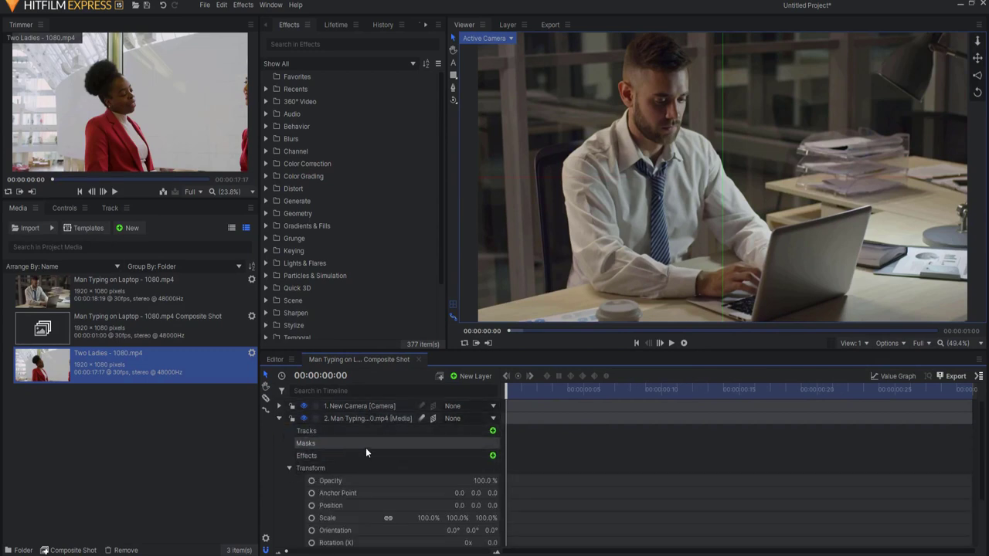
scroll(366, 450, "down", 2)
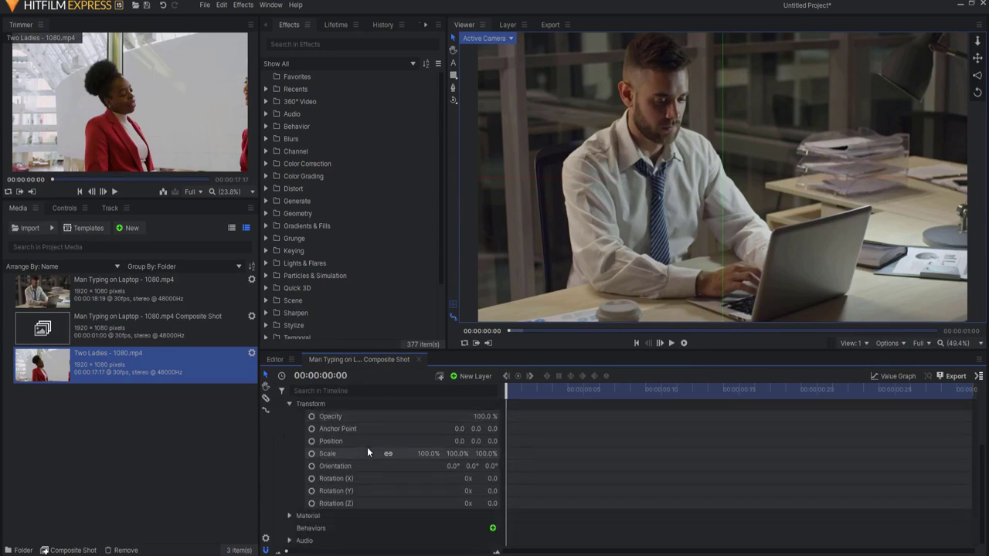
left_click(311, 453)
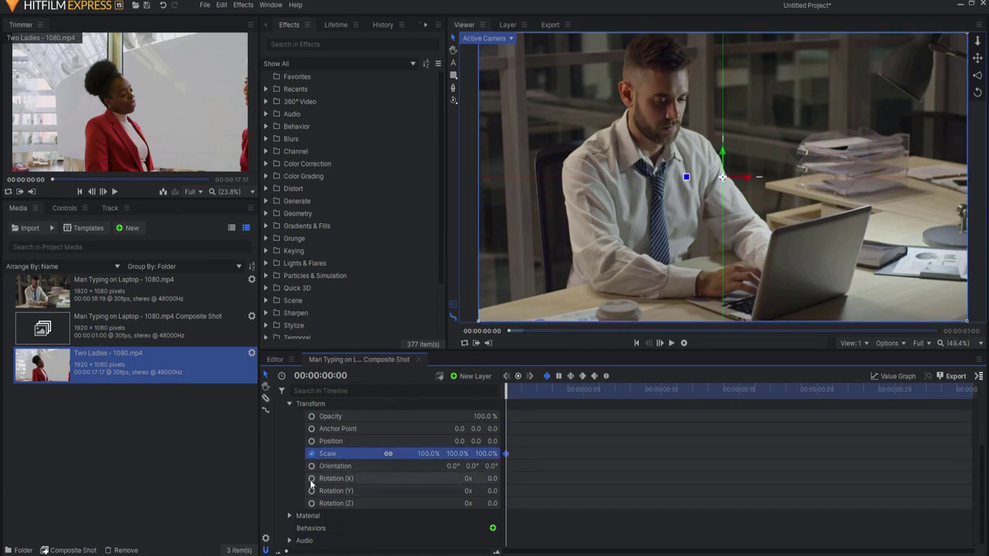
left_click(312, 478)
left_click(311, 490)
left_click(311, 503)
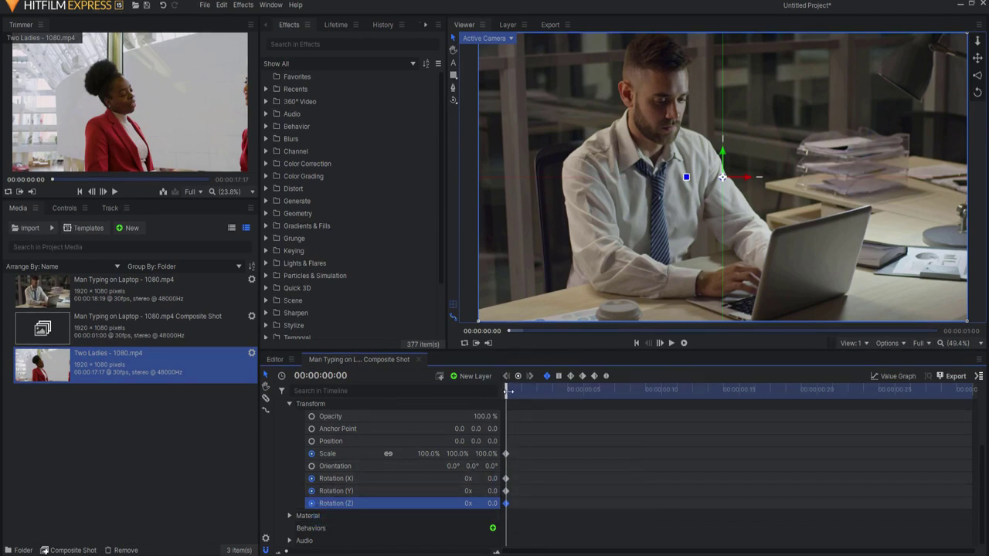
left_click_drag(506, 417, 959, 414)
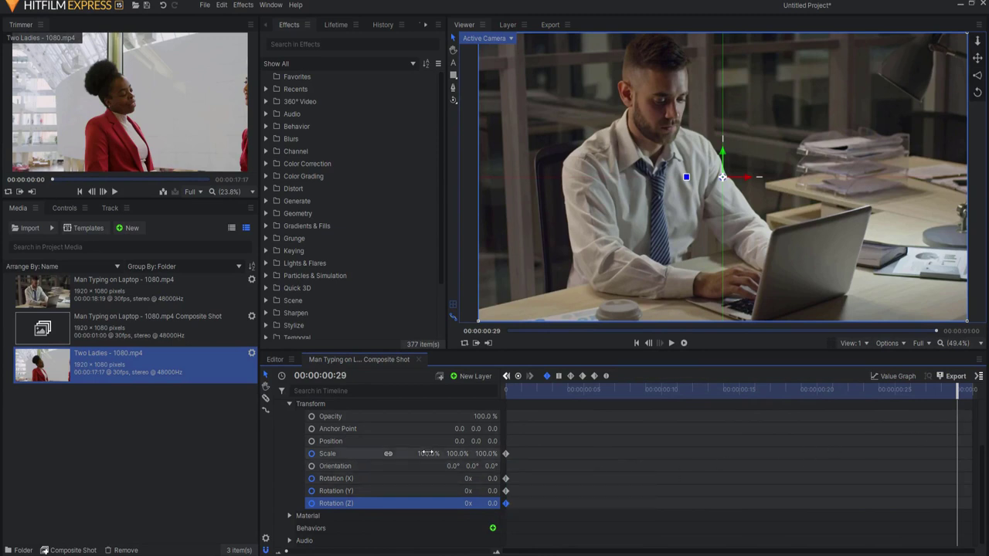
- Set the end Scale keyframe to 50% and preview the shrink
left_click(427, 453)
type("50")
key("Return")
mouse_move(960, 453)
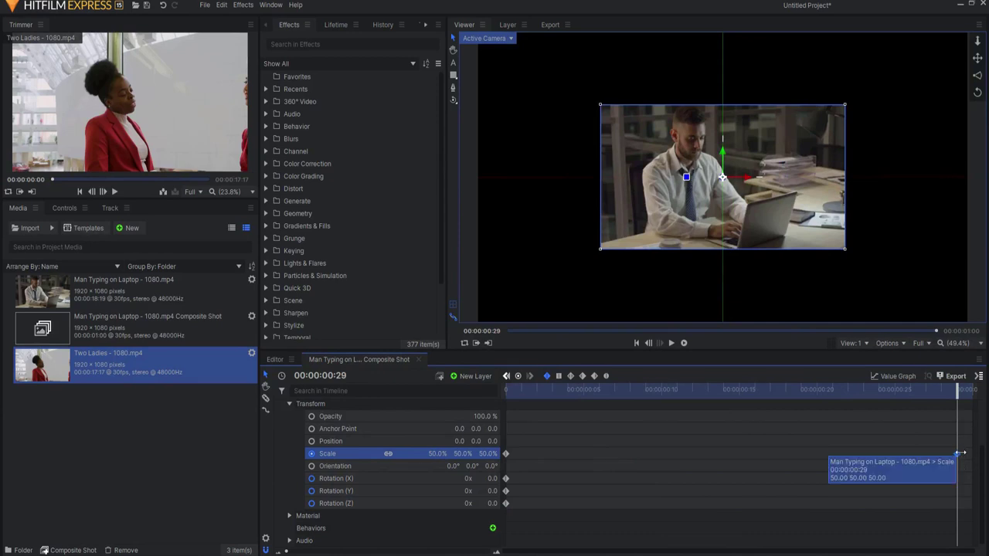
left_click_drag(958, 391, 504, 390)
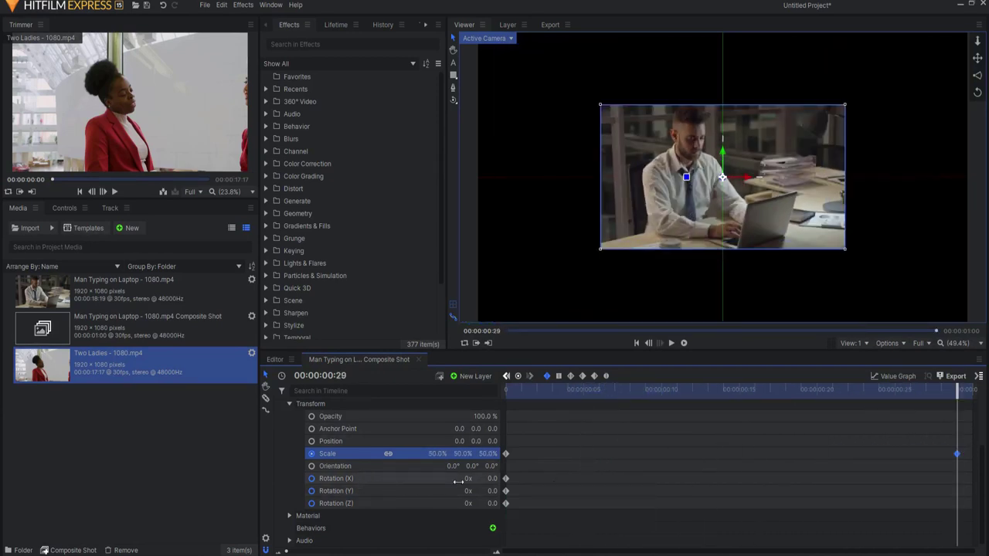
- Set Rotation X, Y and Z to 90° at the last frame
left_click(489, 478)
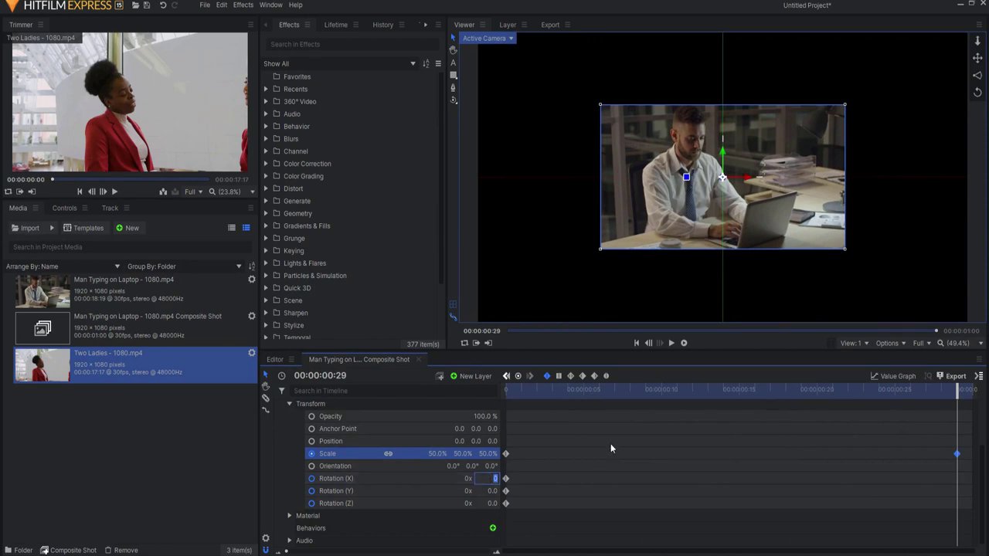
type("90")
key("Tab")
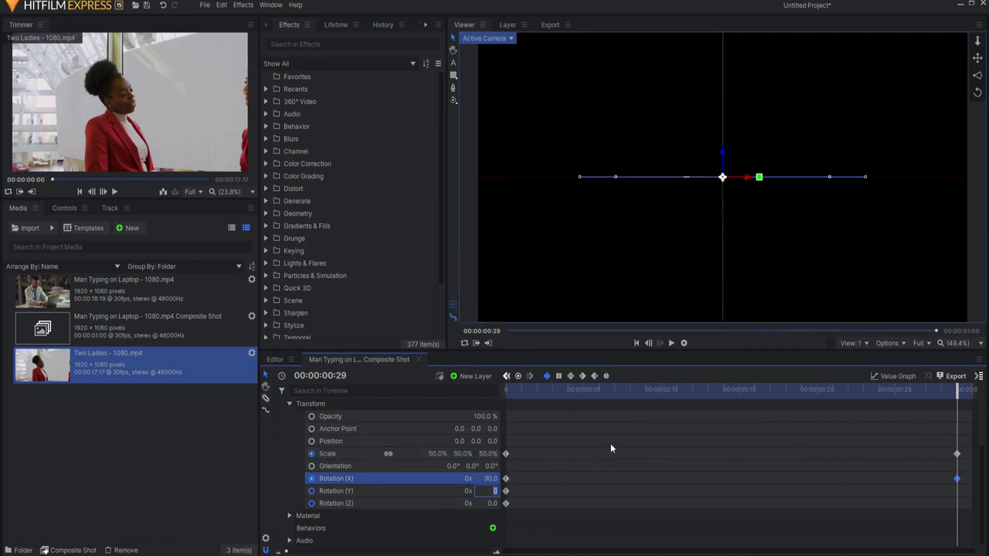
type("90")
key("Tab")
type("9")
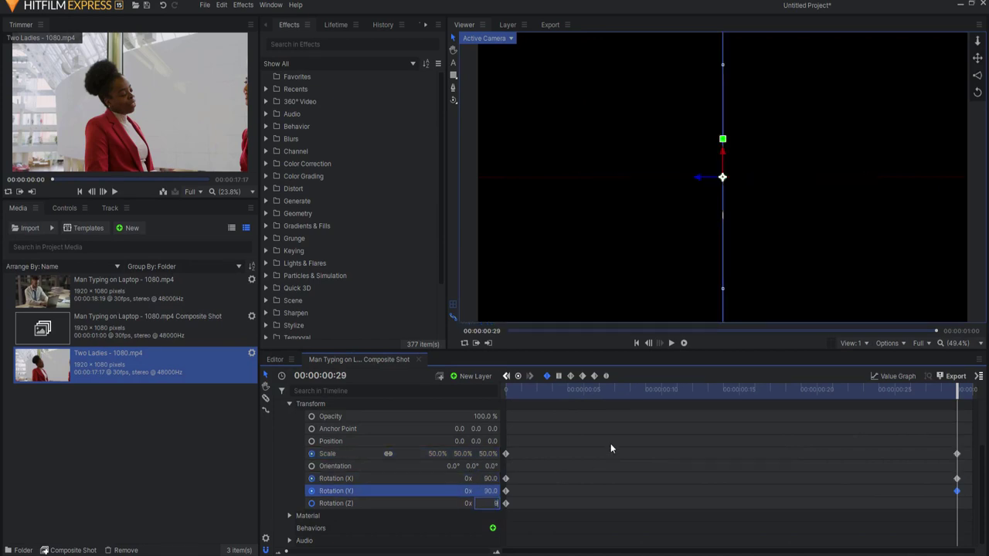
type("0")
key("Return")
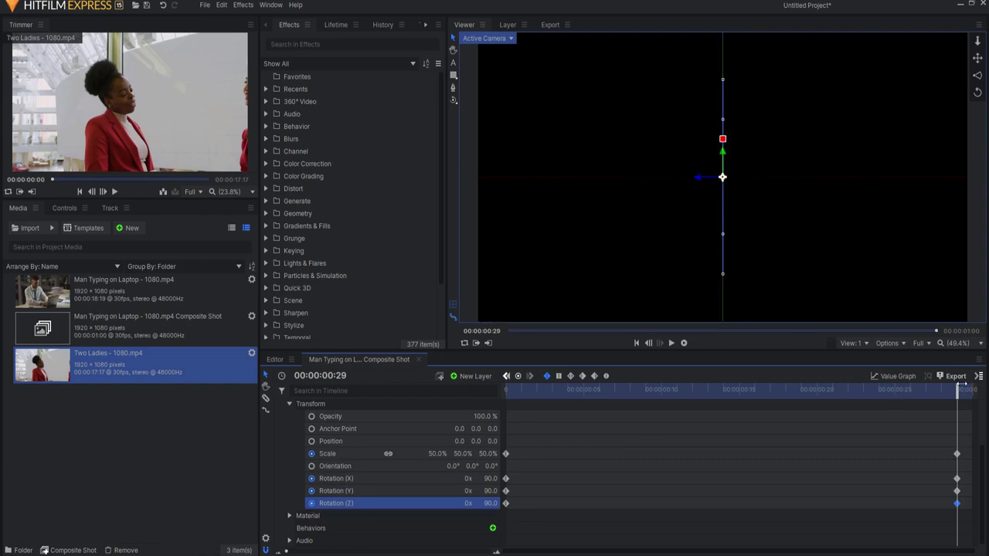
left_click_drag(963, 386, 720, 415)
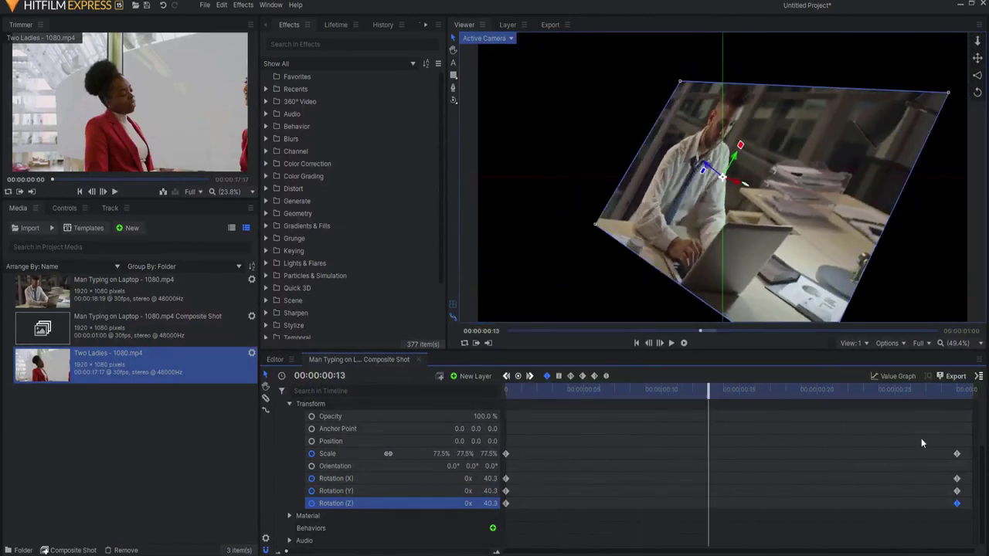
- Convert the Scale and Rotation end keyframes to manual Bezier, then return to frame zero
left_click_drag(548, 423, 496, 530)
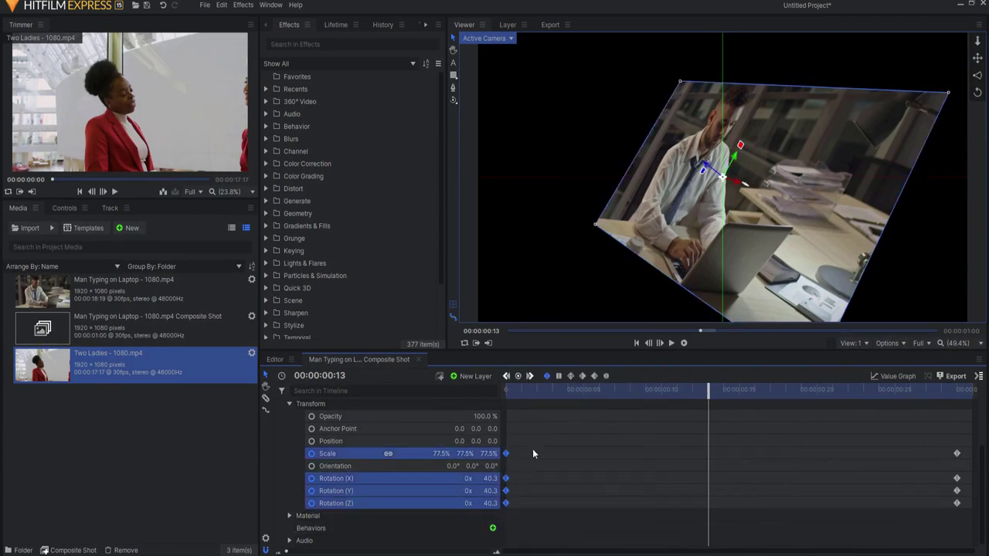
left_click(606, 376)
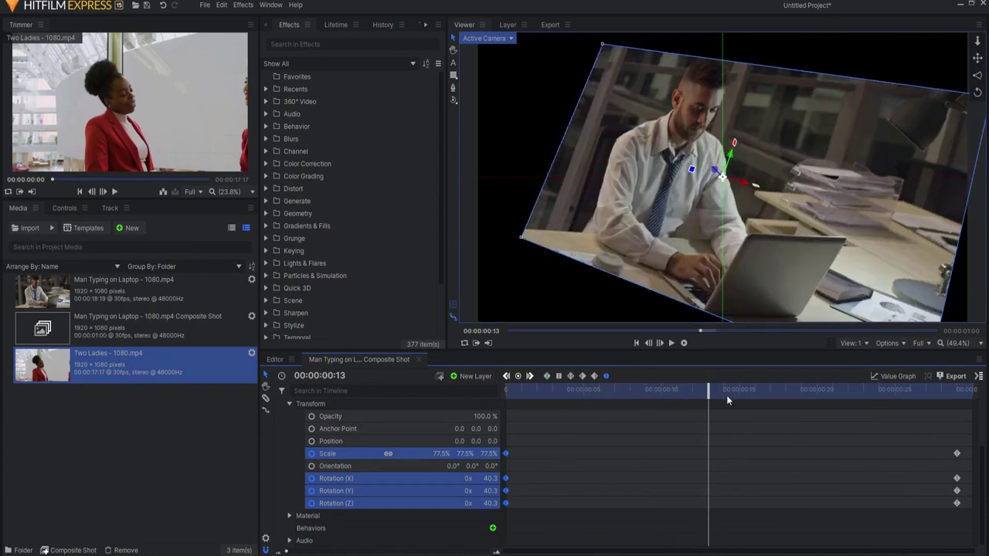
left_click_drag(713, 391, 506, 391)
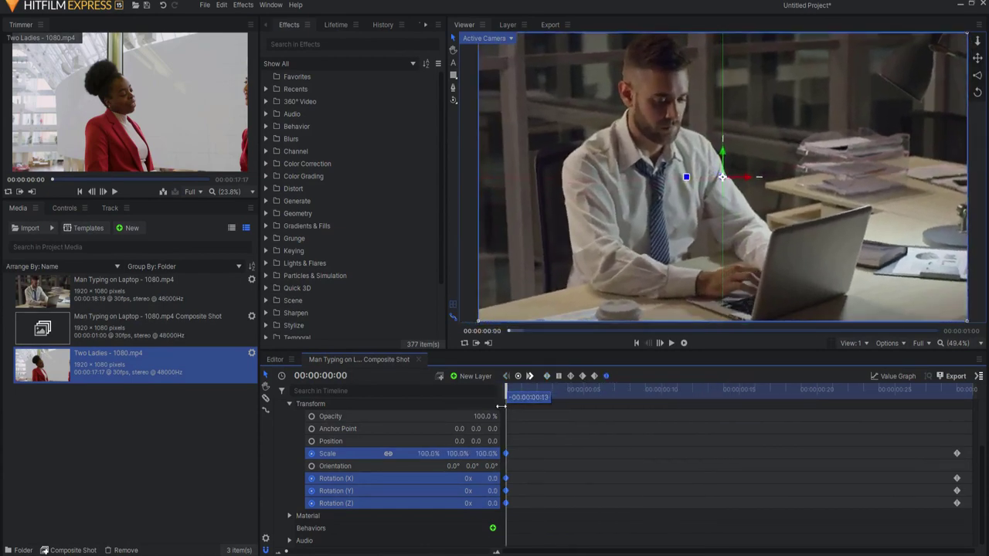
- In the Value Graph, drag the Scale curve's Bezier handle toward the end to ease it in
left_click(896, 377)
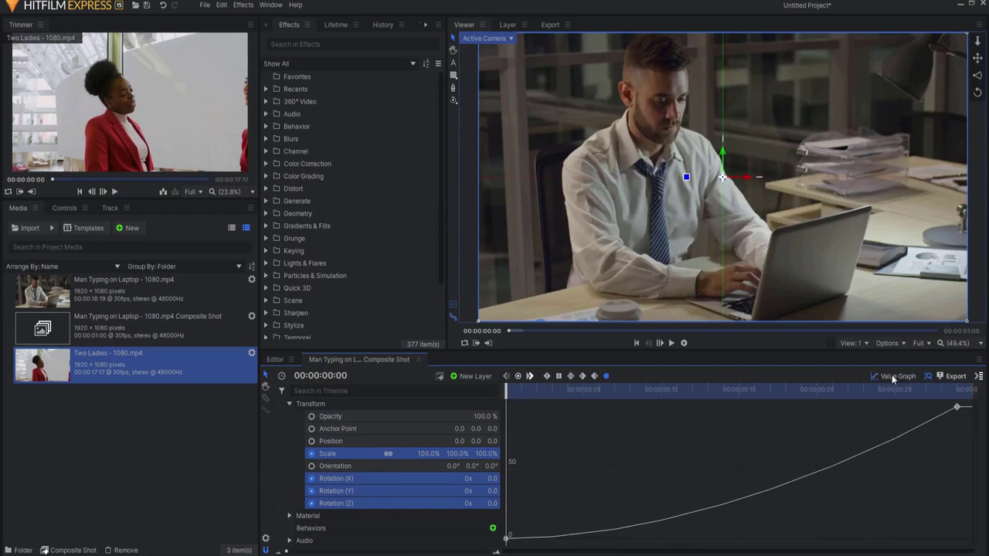
left_click(333, 458)
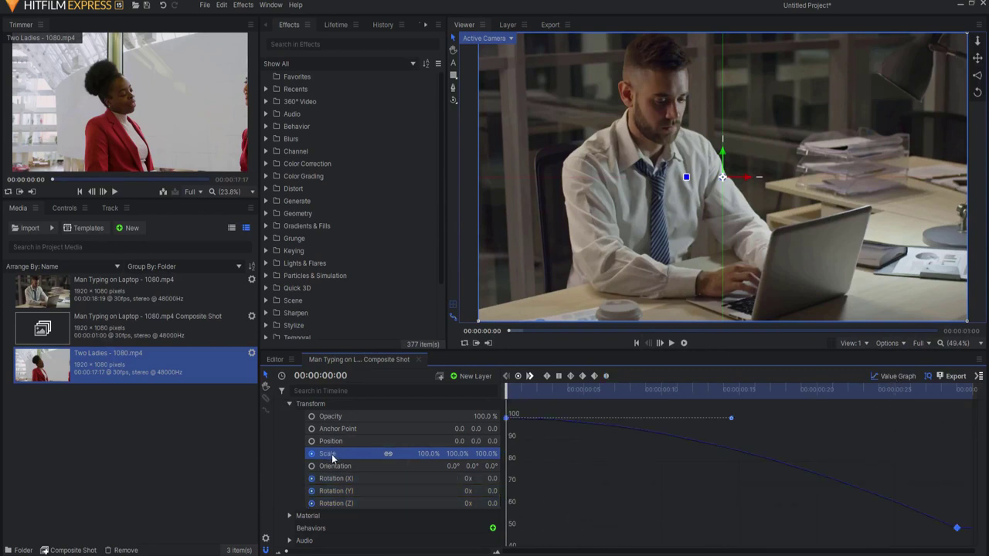
mouse_move(731, 417)
left_mouse_down()
mouse_move(703, 472)
mouse_move(731, 417)
left_mouse_up()
left_click_drag(730, 418, 986, 419)
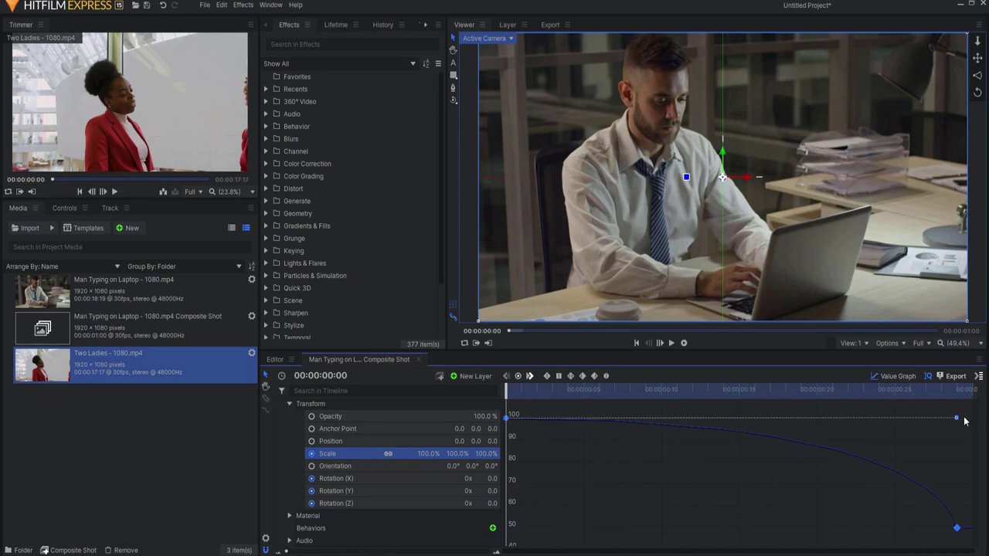
- Reshape the Rotation X, Y and Z curves so they start slowly and steepen at the end
left_click(332, 479)
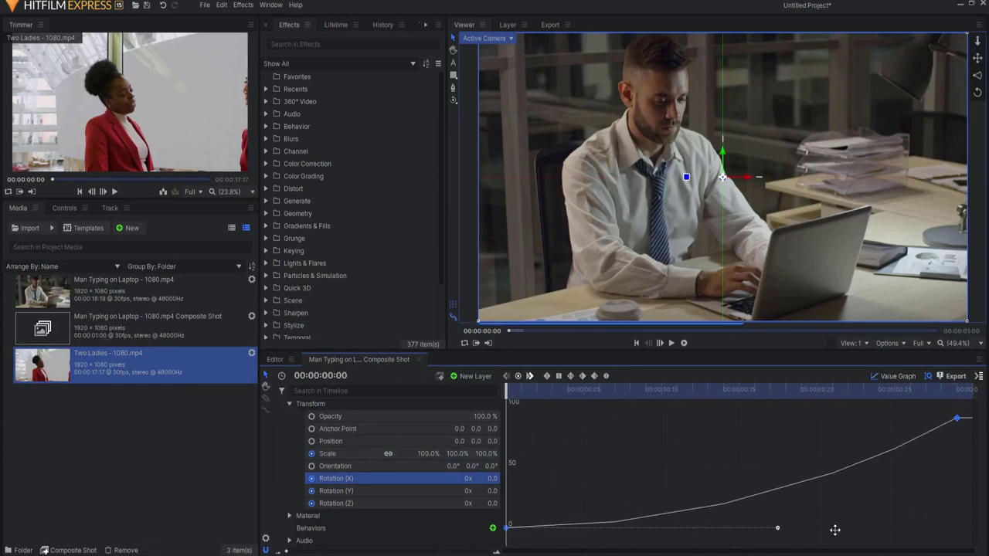
left_click_drag(835, 530, 731, 528)
left_click(365, 492)
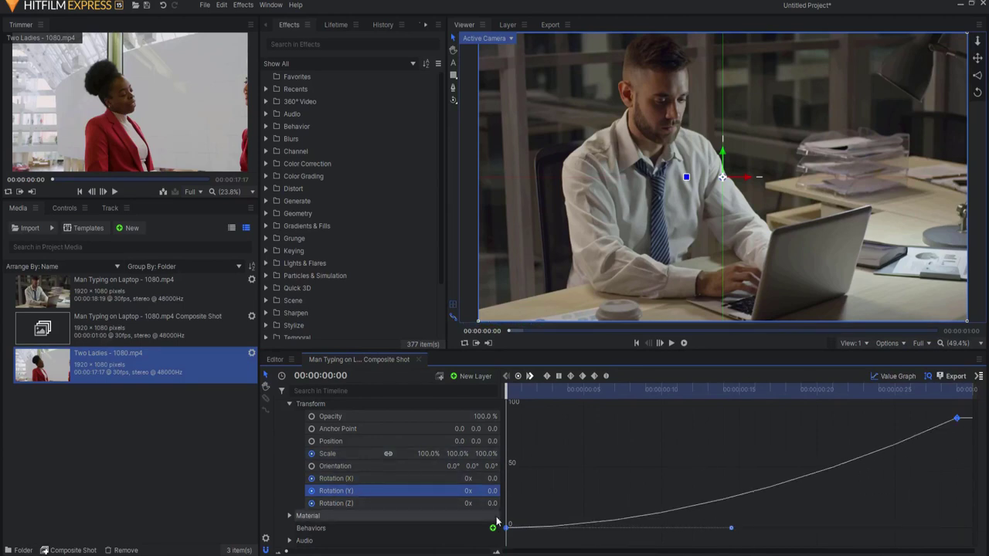
left_click_drag(731, 528, 956, 528)
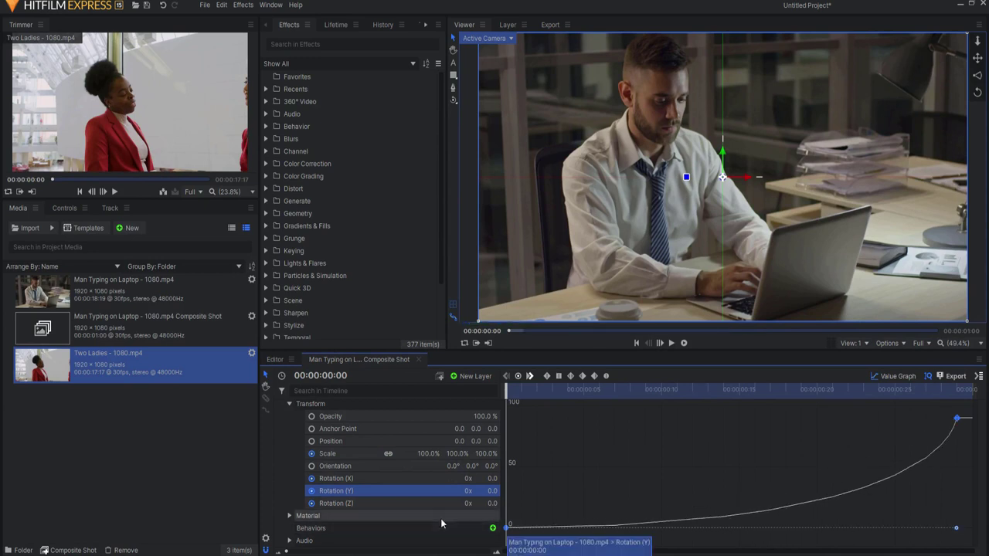
left_click(356, 502)
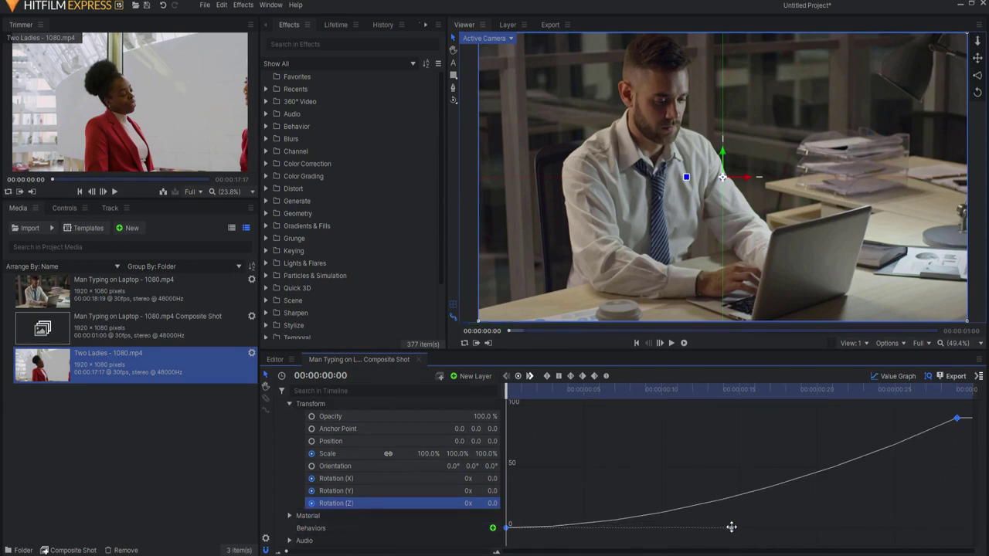
left_click_drag(731, 526, 956, 528)
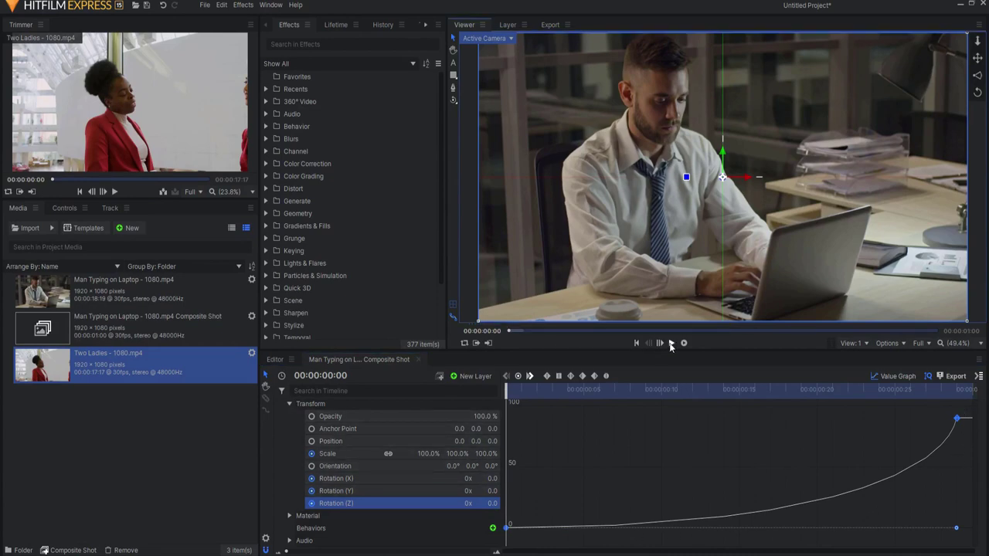
- Play back the spin, then enable motion blur on the Man Typing layer and scrub to preview
left_click(671, 343)
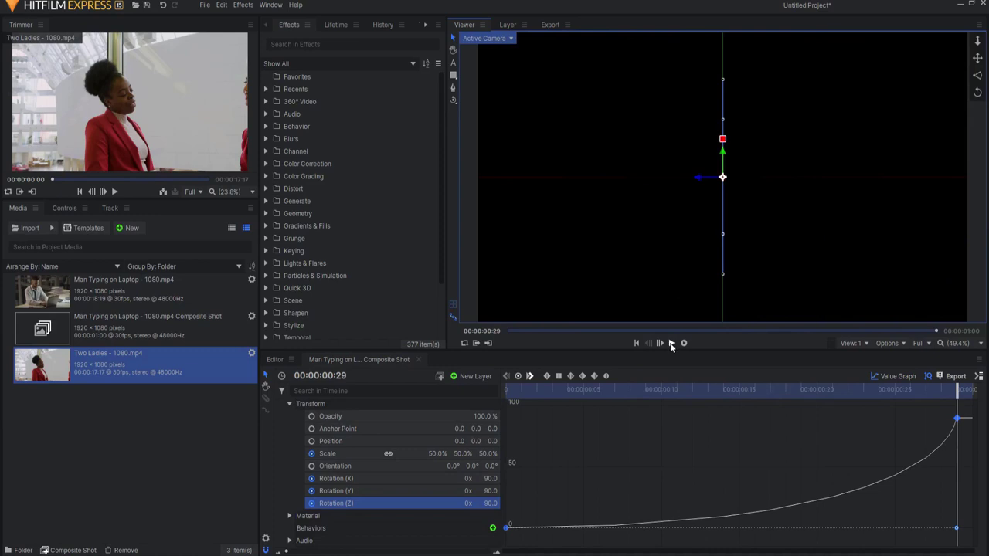
left_click(636, 343)
scroll(346, 473, "up", 3)
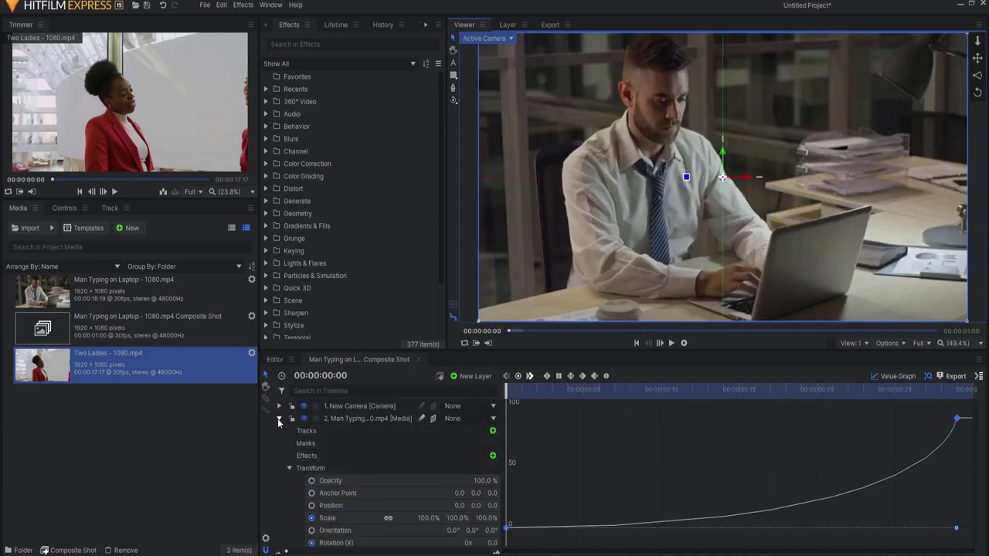
left_click(280, 419)
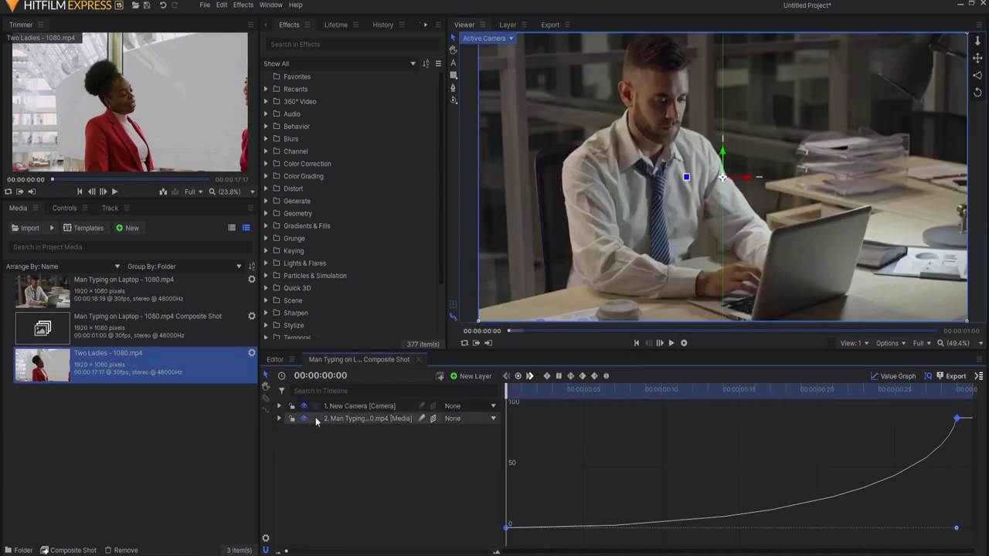
left_click(421, 419)
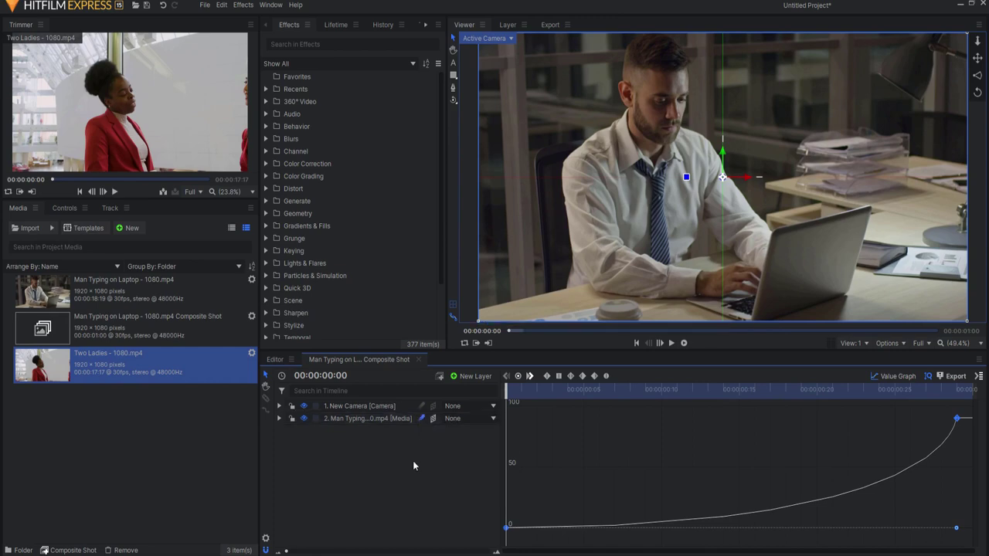
mouse_move(508, 390)
left_mouse_down()
mouse_move(947, 384)
mouse_move(507, 390)
left_mouse_up()
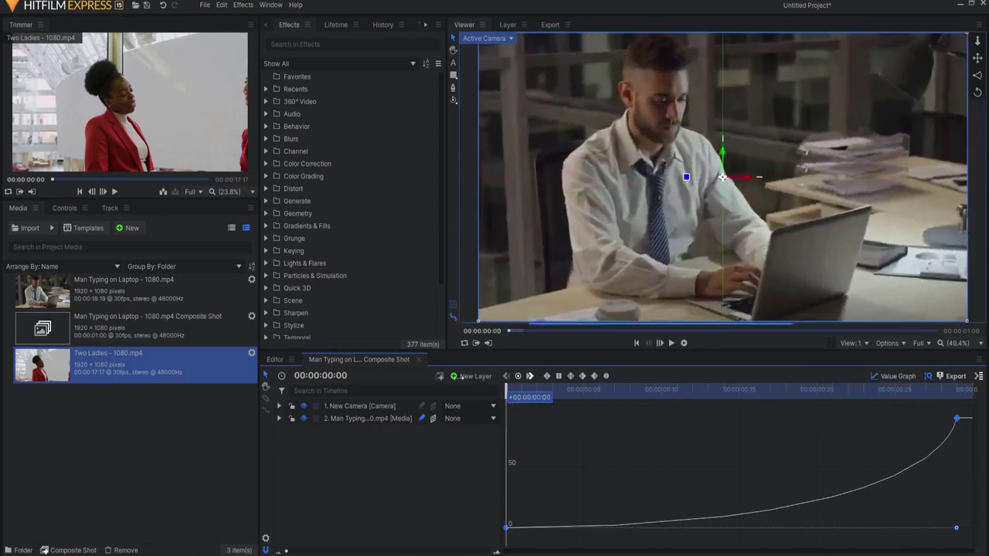
left_click(274, 360)
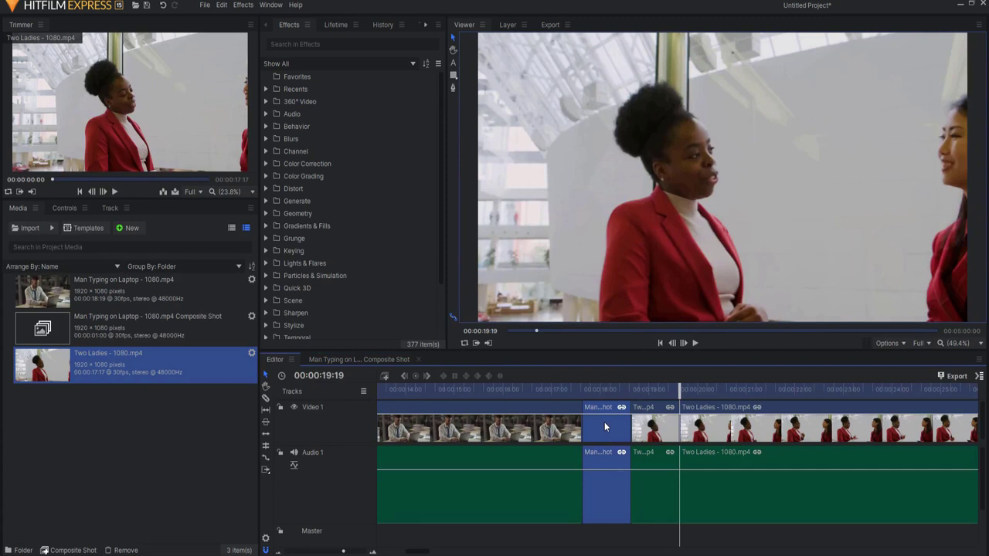
- Make the one-second Two Ladies piece into a composite shot
left_click(647, 429)
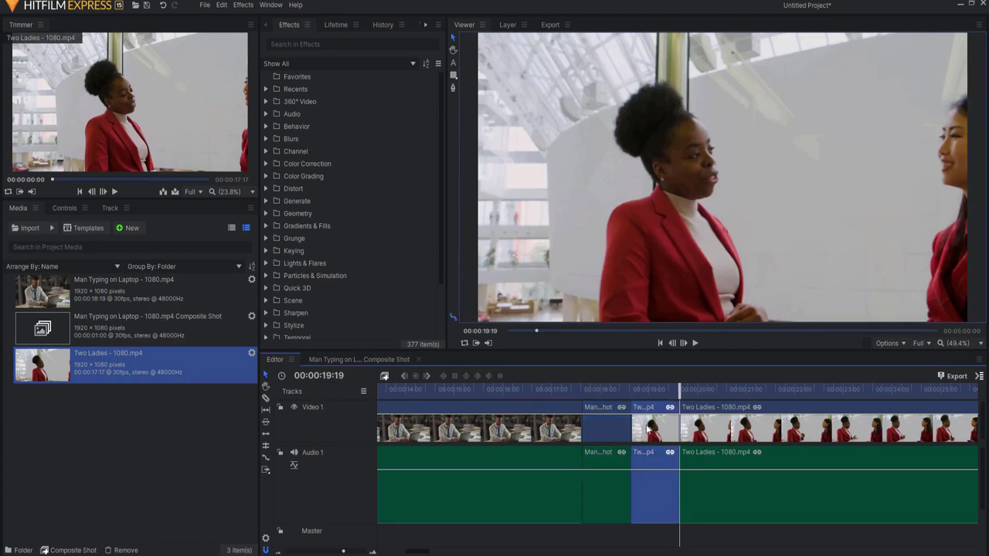
right_click(647, 429)
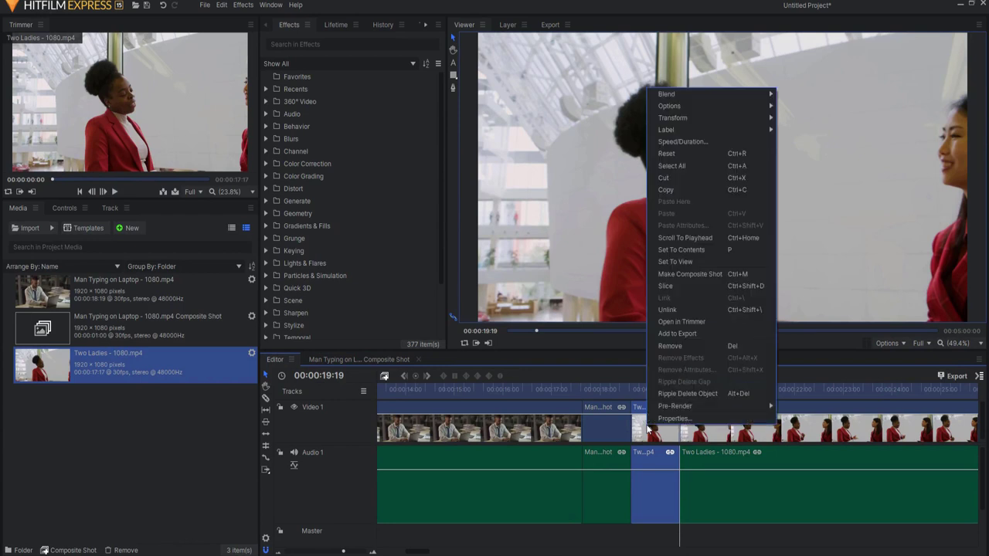
left_click(684, 274)
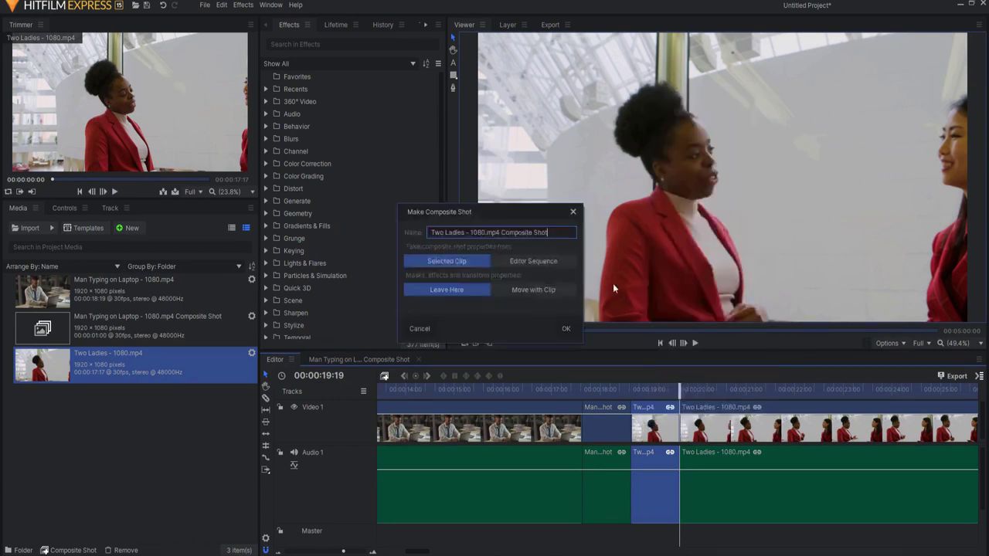
left_click(567, 328)
- Expand the Two Ladies layer's Transform properties and set the layer to 3D Plane
left_click(279, 406)
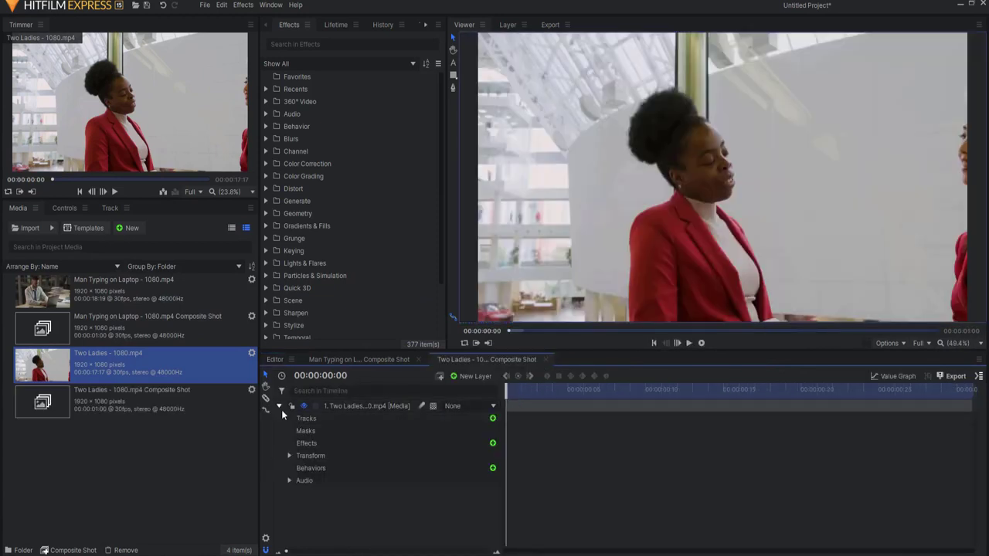
left_click(289, 456)
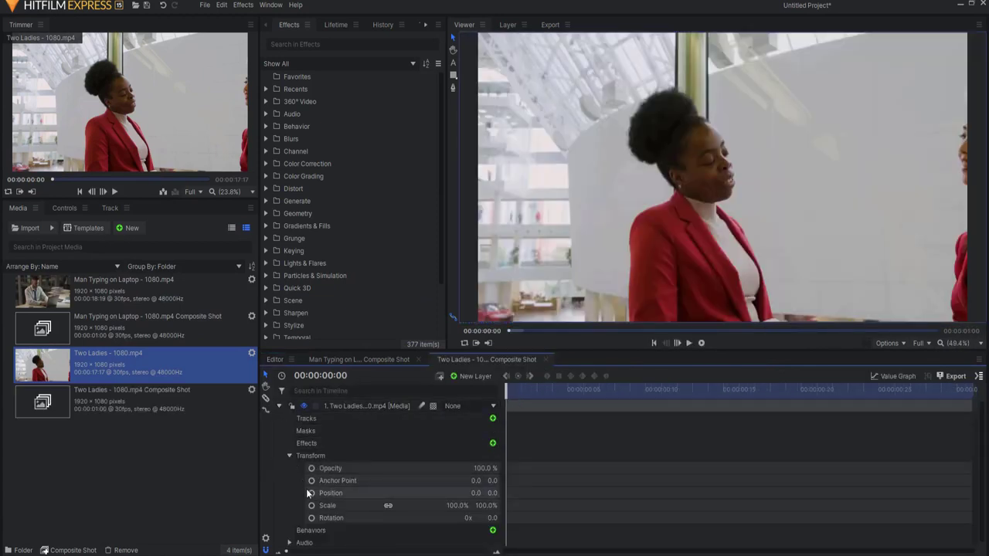
left_click(433, 406)
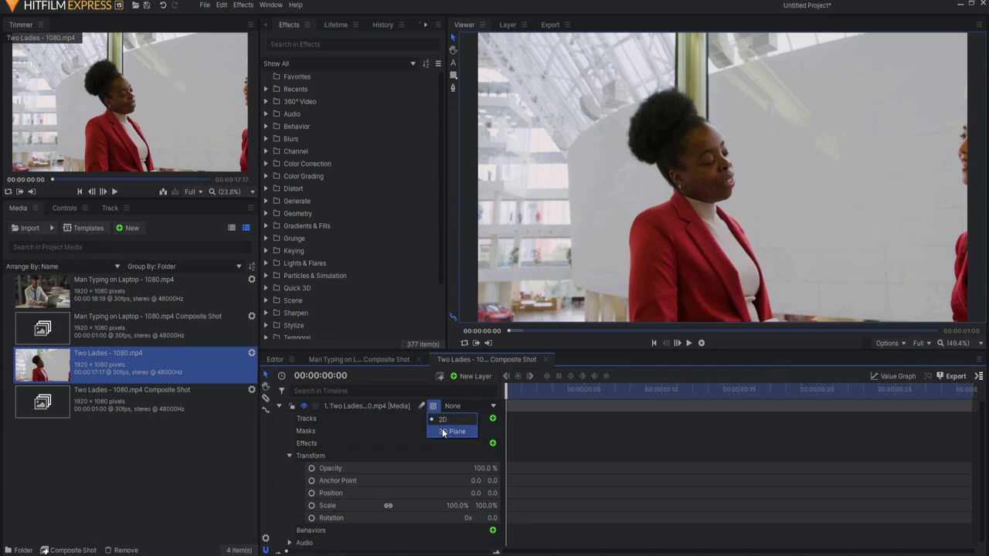
left_click(444, 431)
- Keyframe Two Ladies at frame 0 with Scale 50% and X, Y, Z rotation -90°
scroll(400, 491, "down", 2)
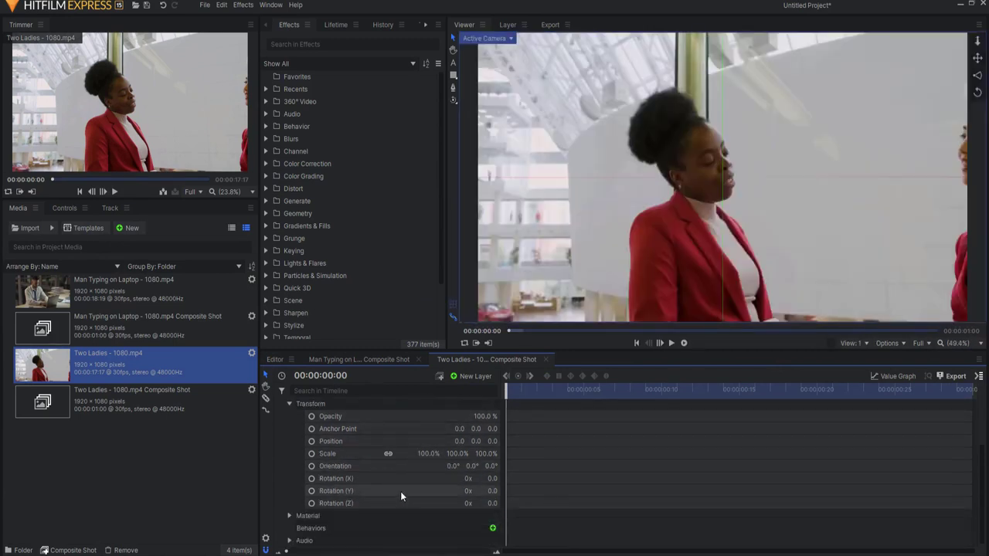
left_click(312, 454)
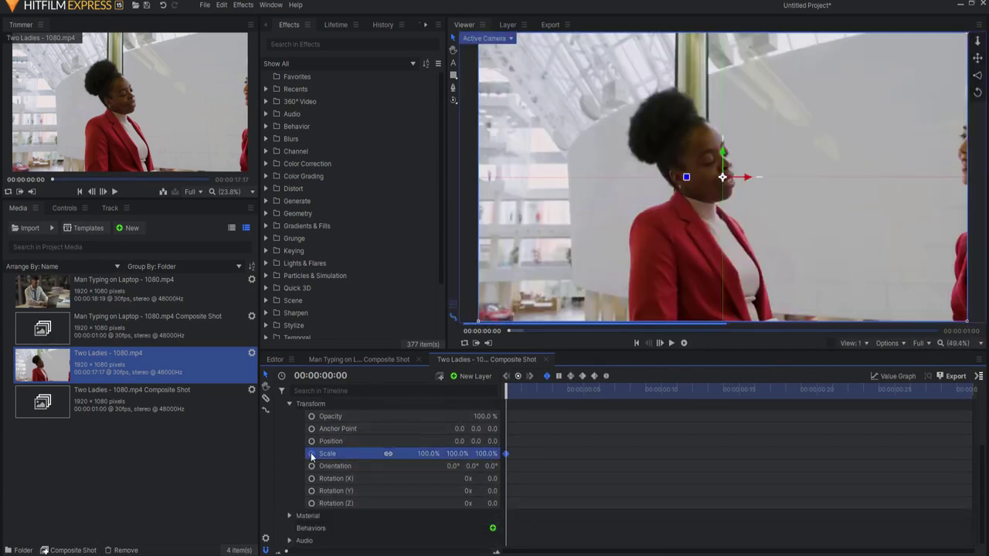
left_click(311, 478)
left_click(312, 491)
left_click(312, 504)
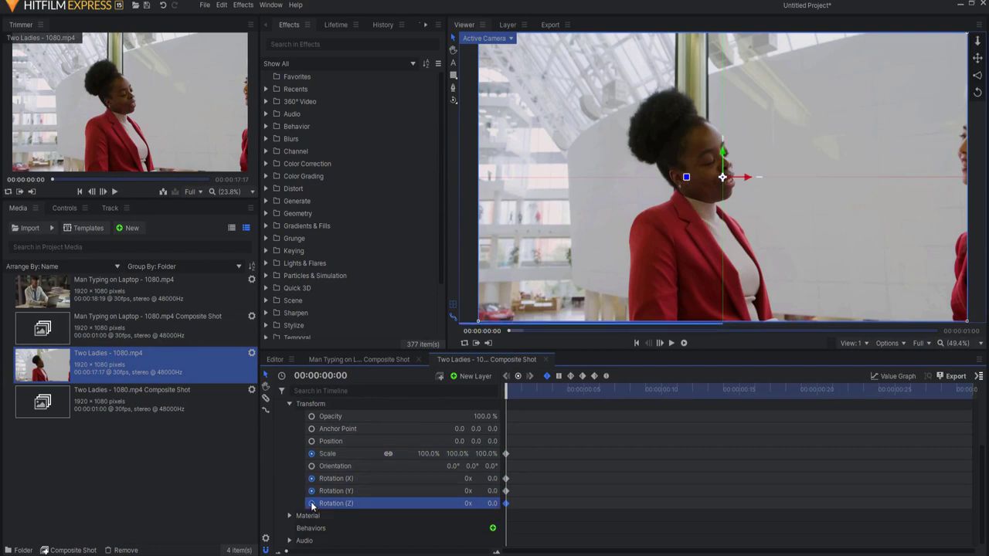
left_click(430, 453)
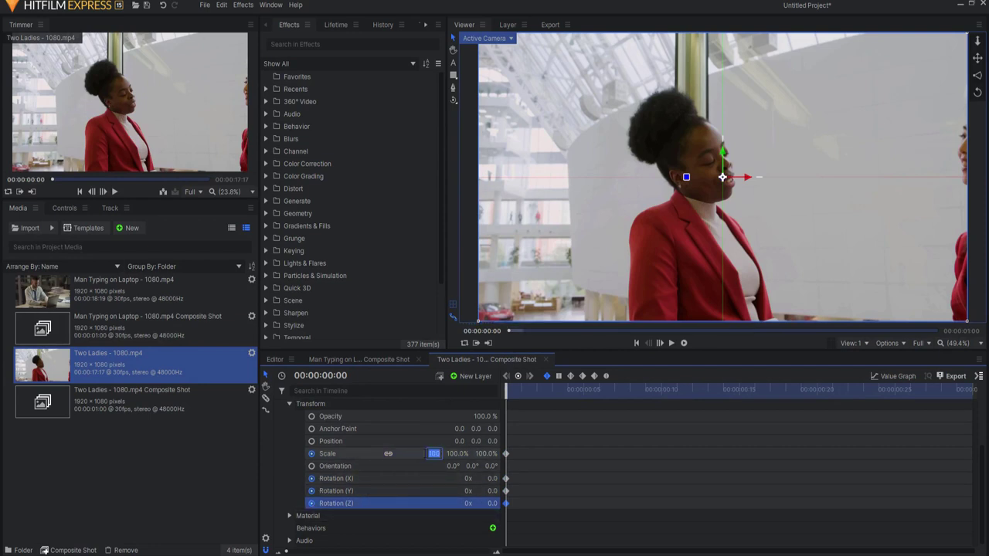
key("Return")
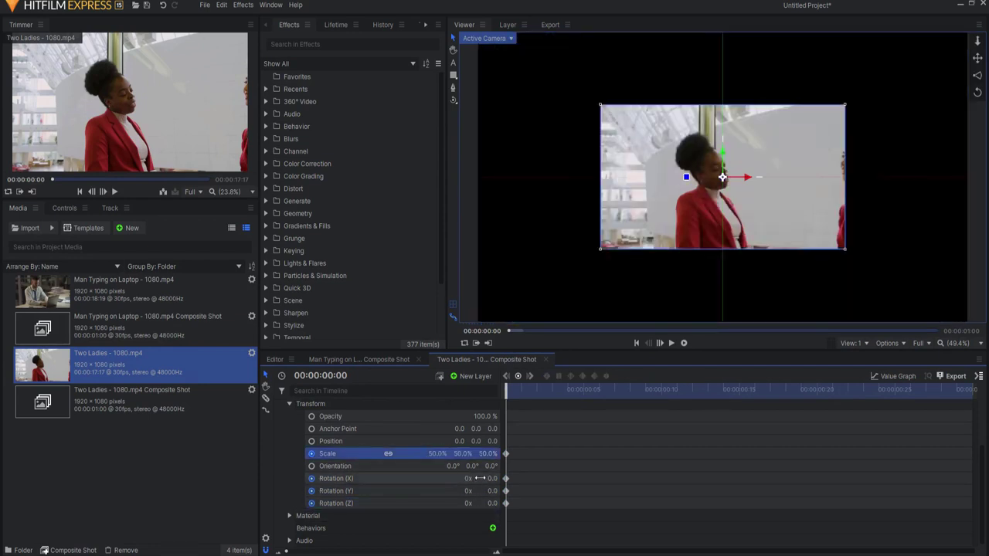
left_click(492, 478)
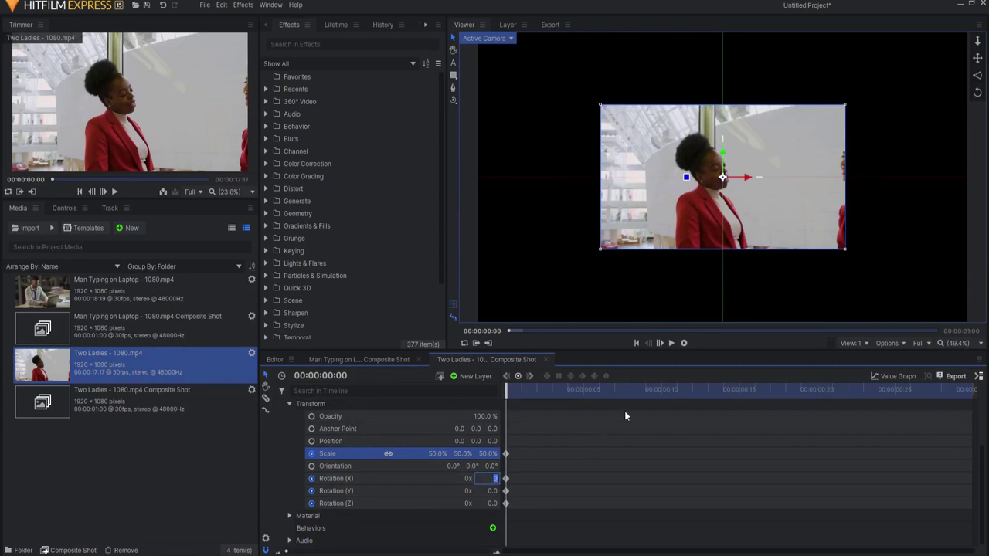
type("-90")
key("Tab")
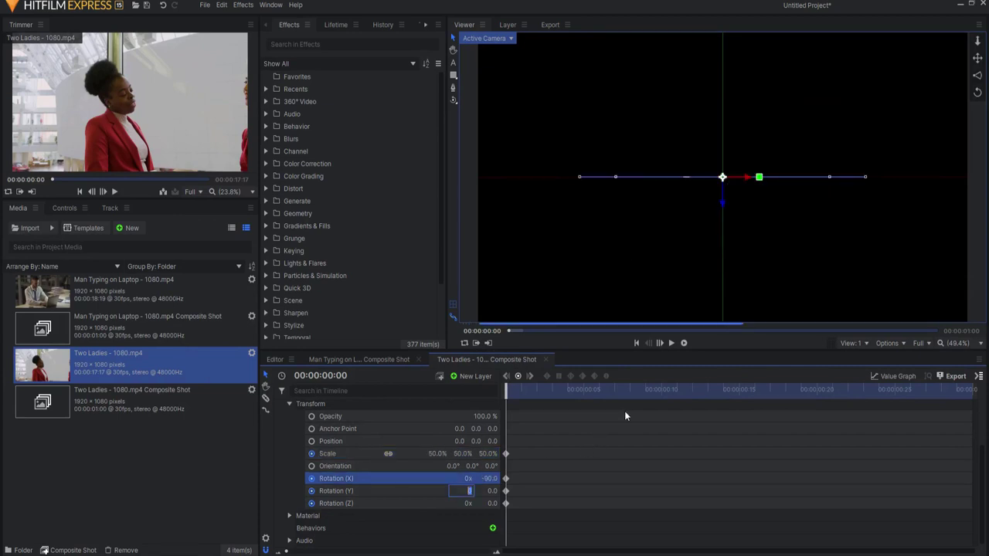
type("-90")
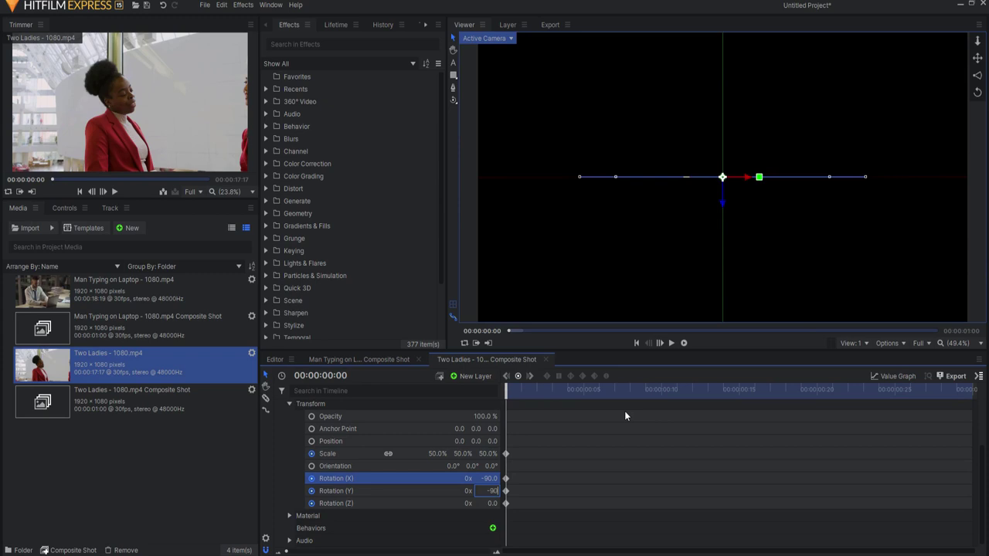
key("Tab")
type("-90")
key("Return")
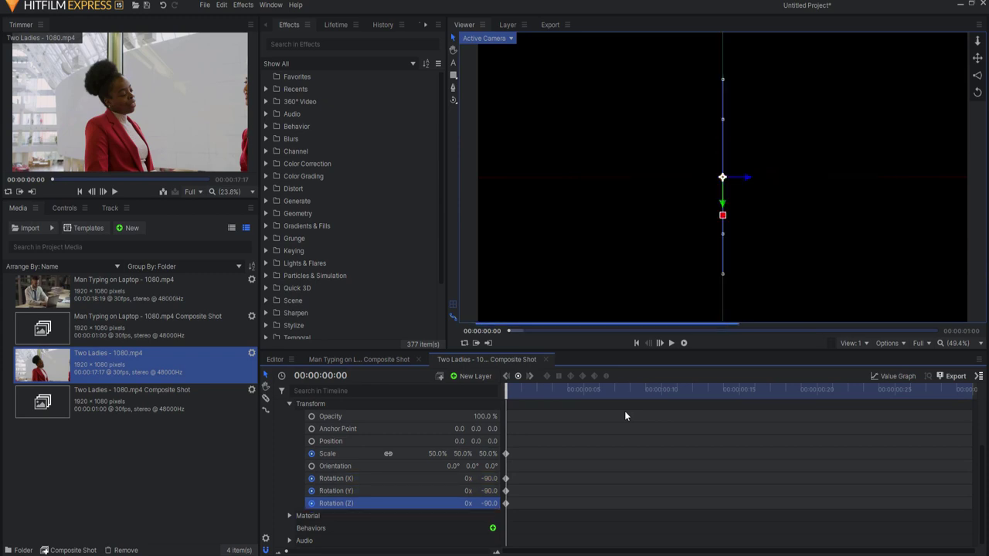
- At frame 00:00:00:29, set Scale to 100% and X, Y, Z rotation to 0°
left_click_drag(507, 395, 956, 392)
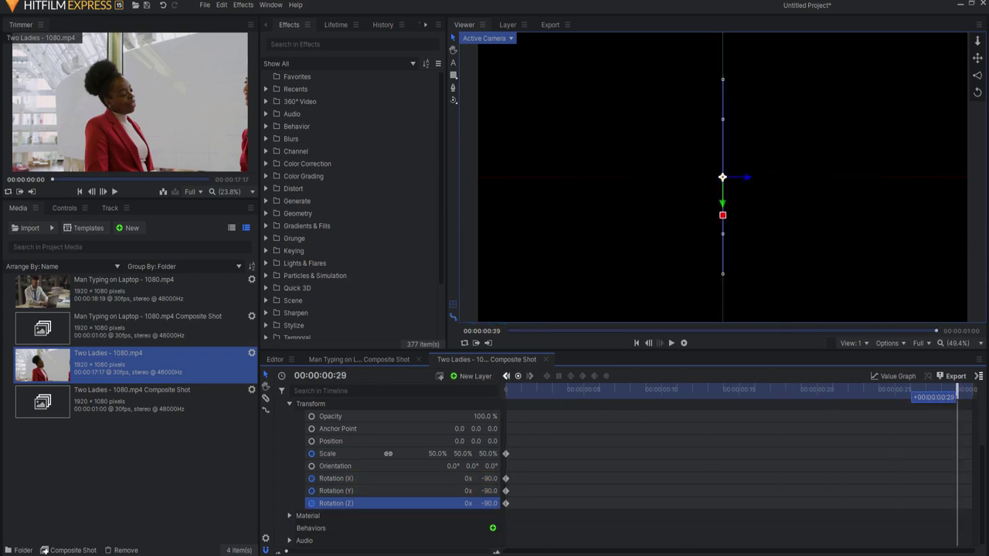
left_click(441, 454)
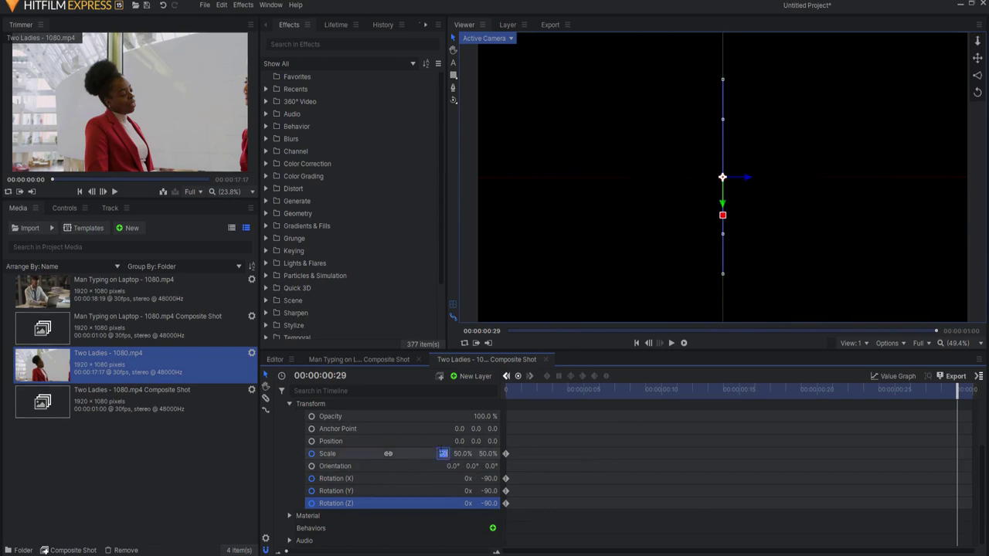
type("100")
key("Return")
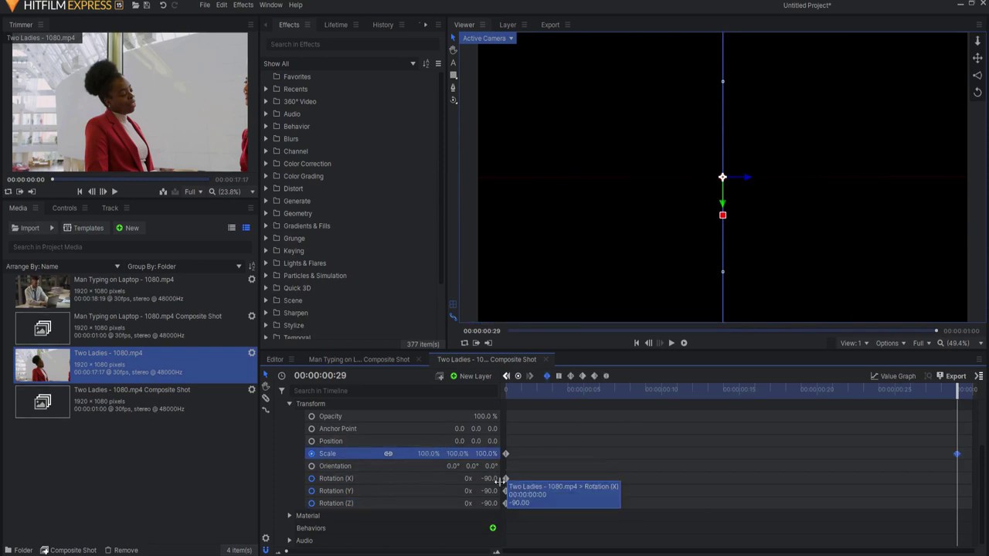
left_click(491, 478)
type("0")
key("Tab")
type("0")
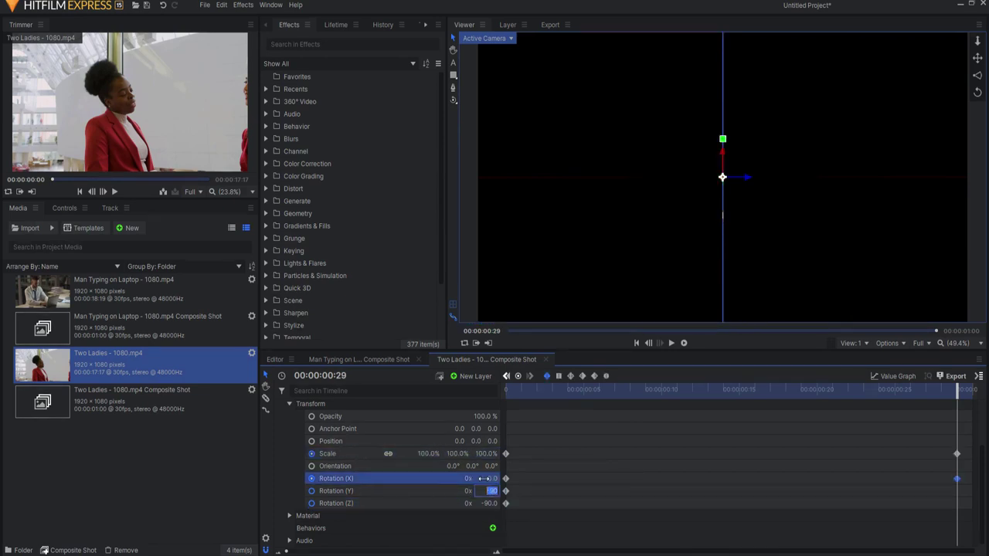
key("Tab")
type("0")
key("Return")
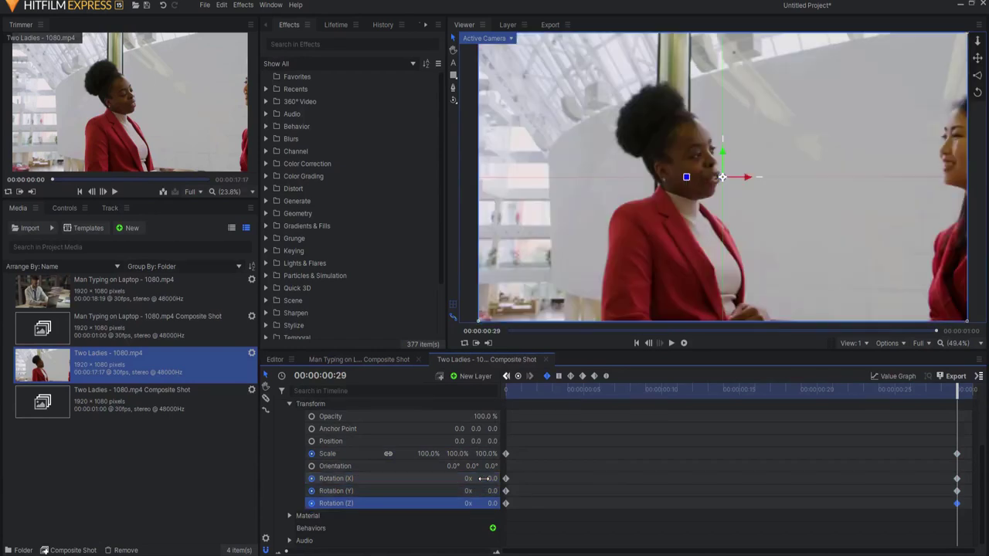
left_click_drag(959, 392, 506, 388)
- Preview the spin and apply ease interpolation to the four end keyframes
key("space")
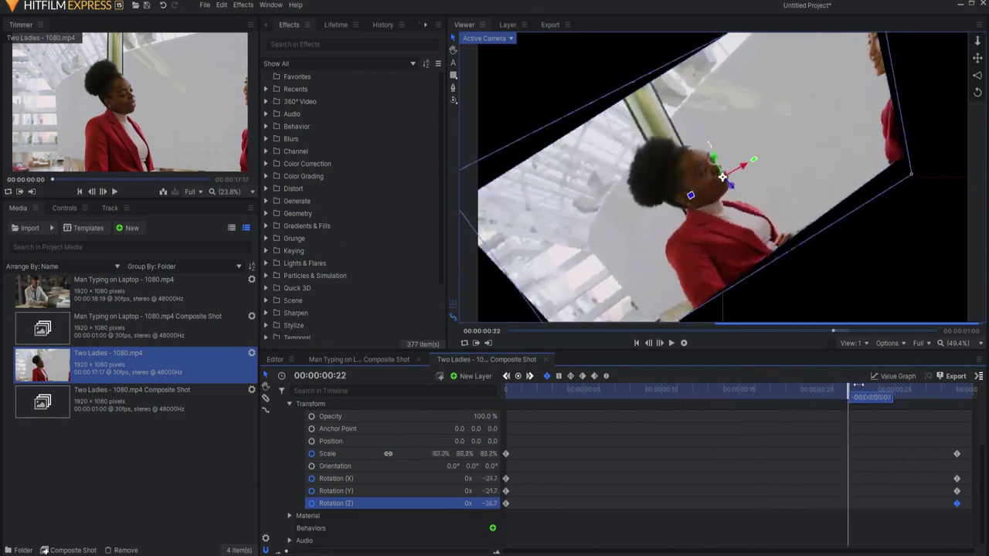
left_click_drag(938, 433, 960, 516)
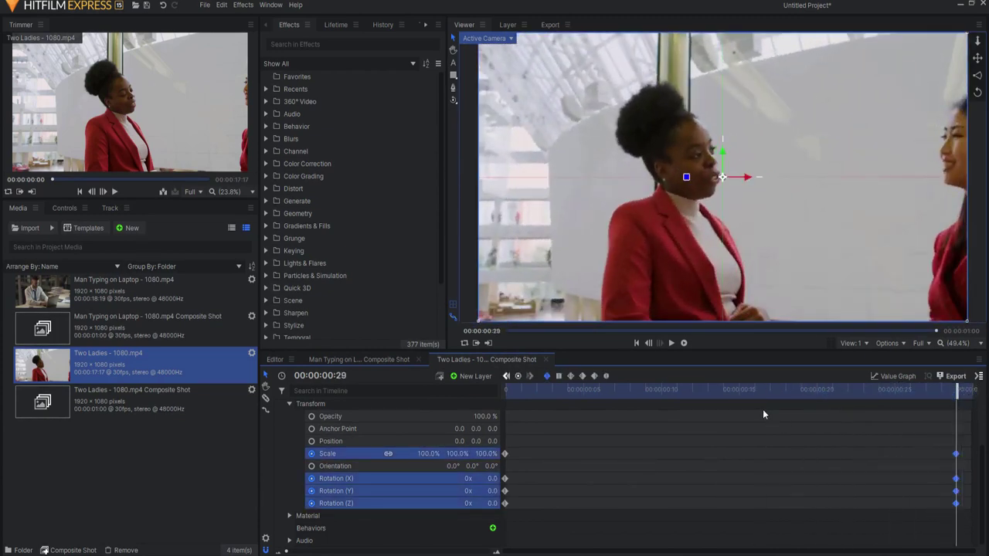
left_click(605, 376)
- In the value graph, give the Scale curve a steeper ease-out, then restore the rotation curves
left_click(888, 377)
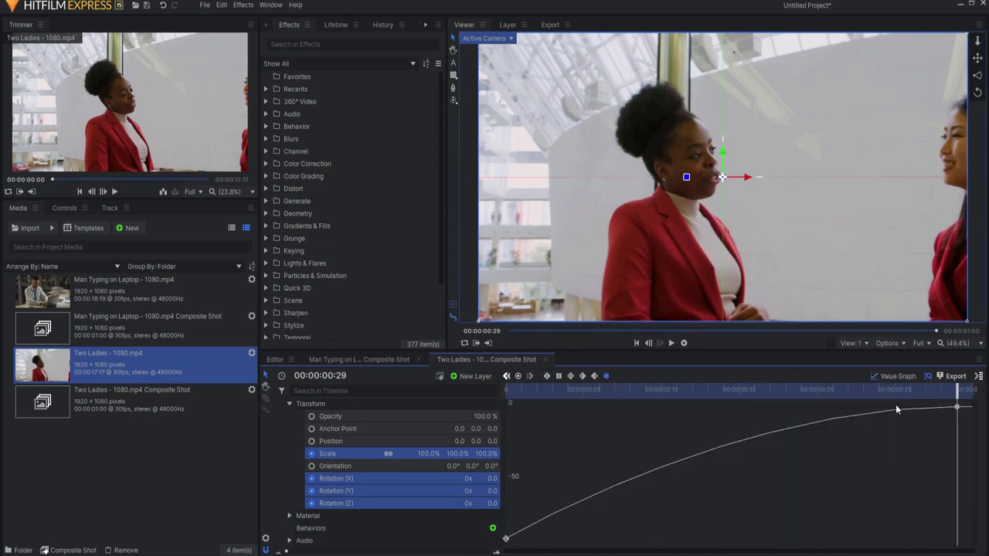
left_click(339, 452)
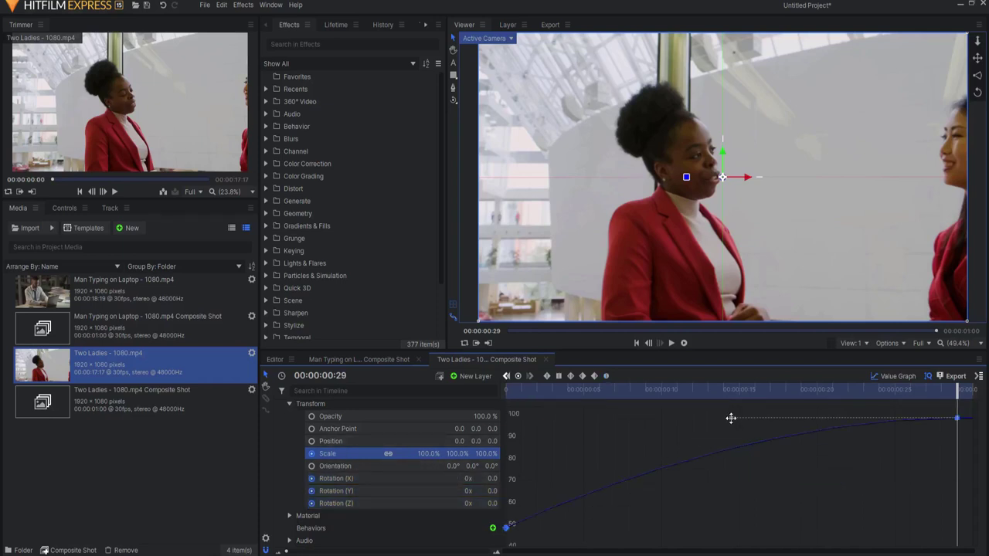
left_click_drag(731, 418, 506, 417)
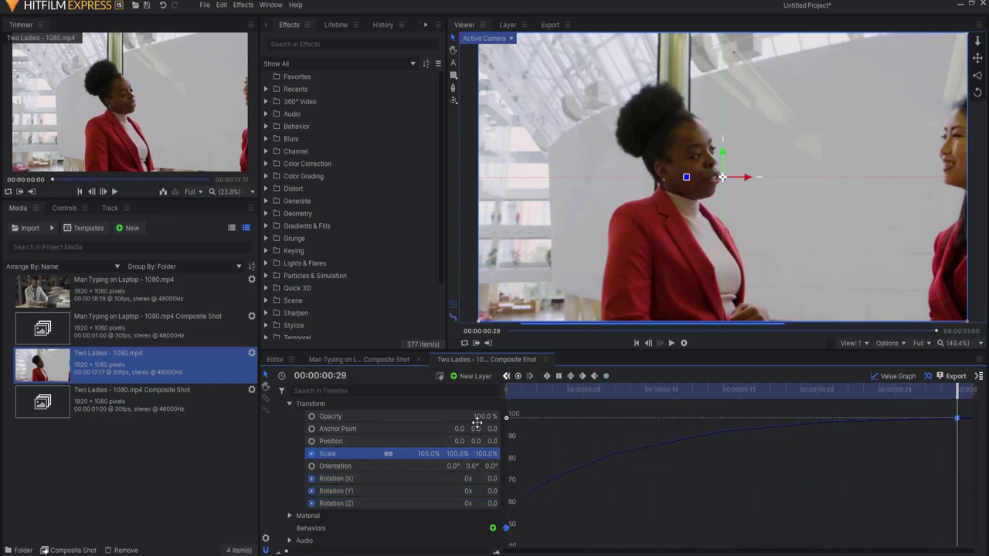
left_click(349, 480)
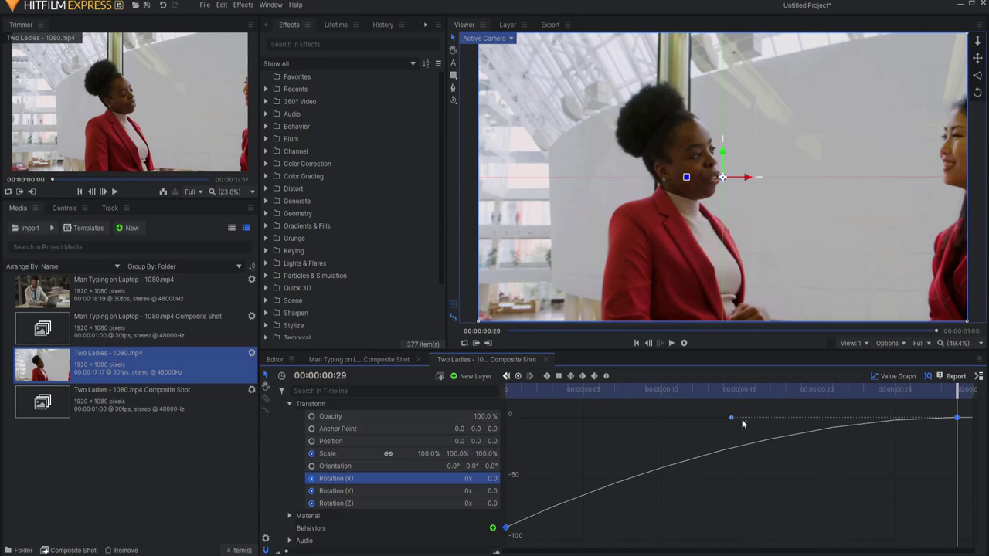
left_click(343, 491)
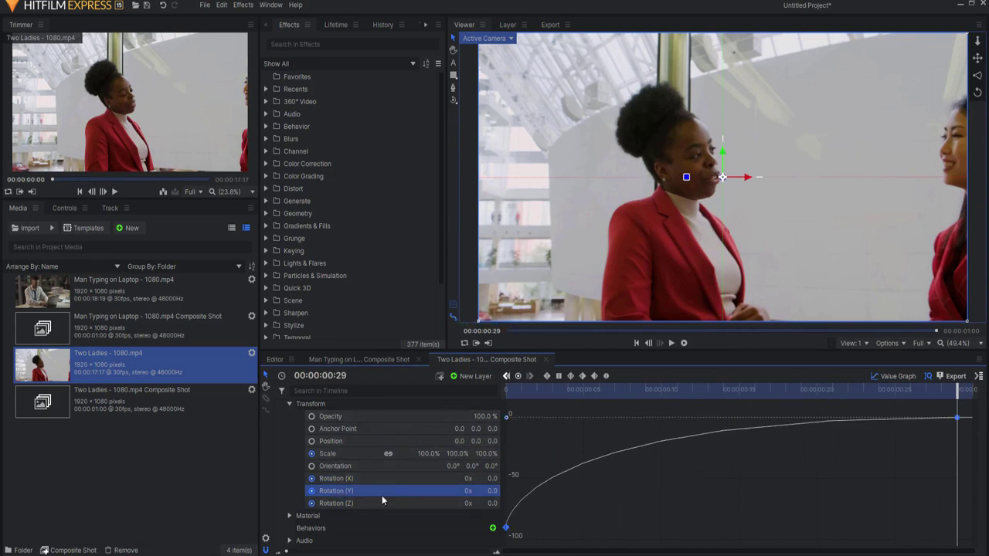
left_click(356, 503)
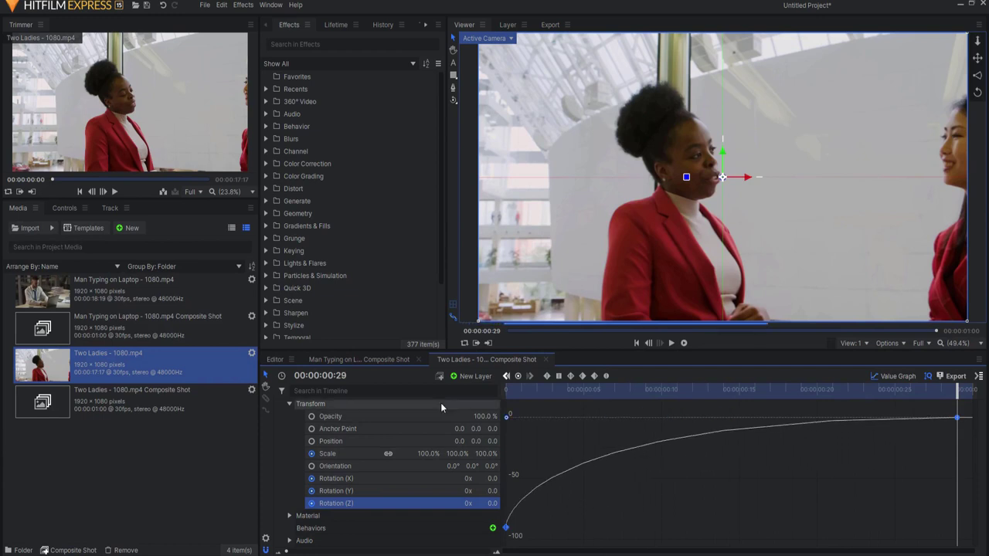
- Collapse the Two Ladies layer's properties and enable its motion blur
scroll(440, 403, "up", 2)
left_click(279, 418)
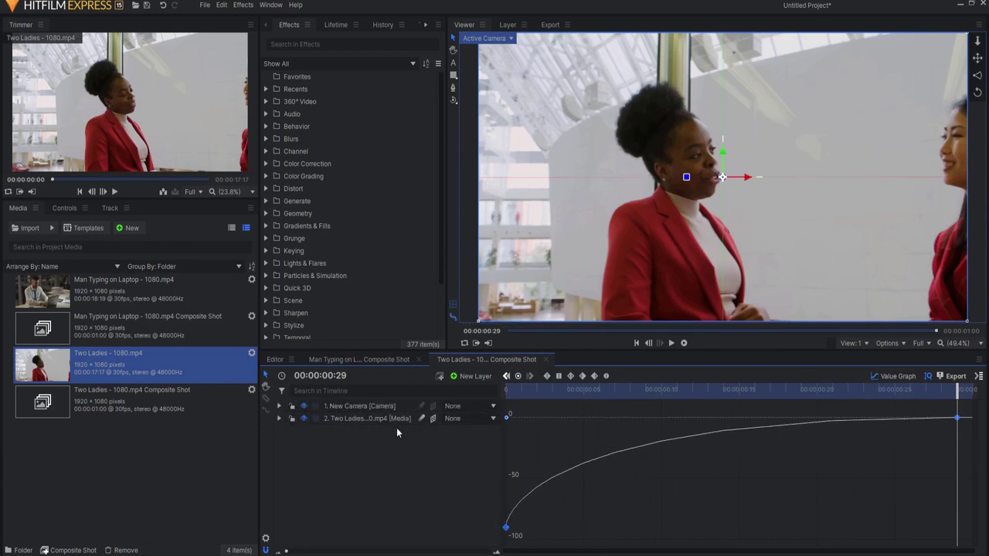
left_click(422, 418)
- Back in the editor timeline, play the spin from 16:25 and scrub through it to 18:16
left_click(274, 360)
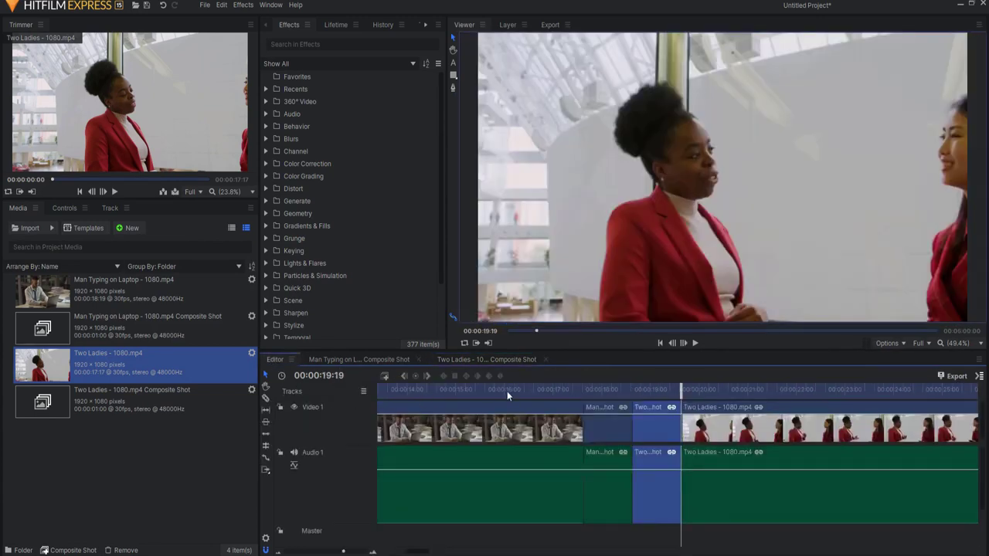
left_click(545, 389)
left_click(522, 541)
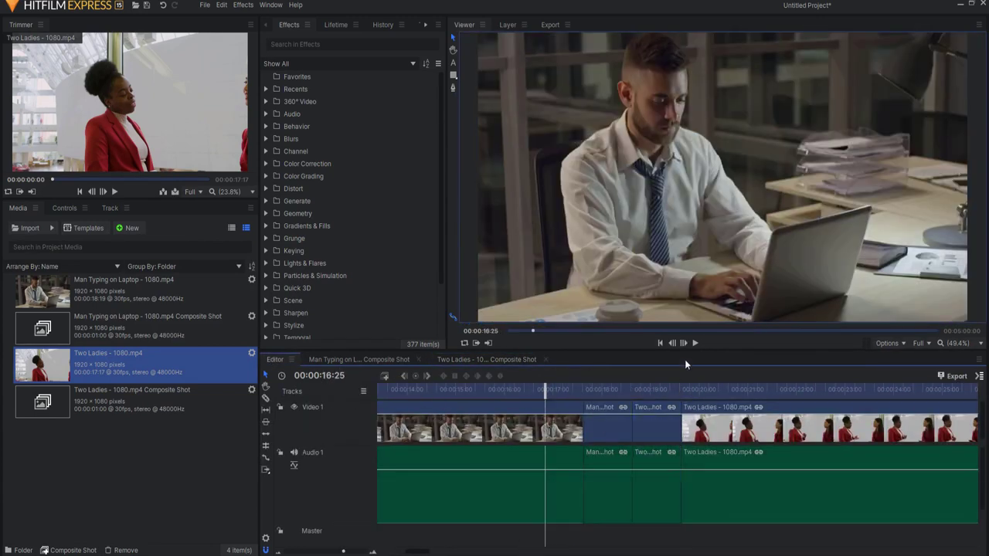
left_click(694, 343)
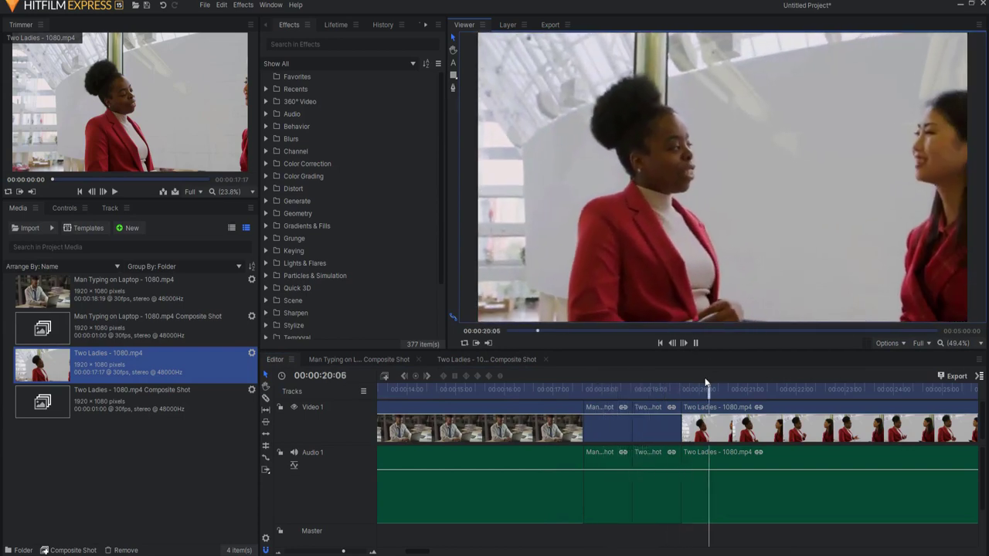
left_click(732, 391)
left_click_drag(732, 392, 616, 357)
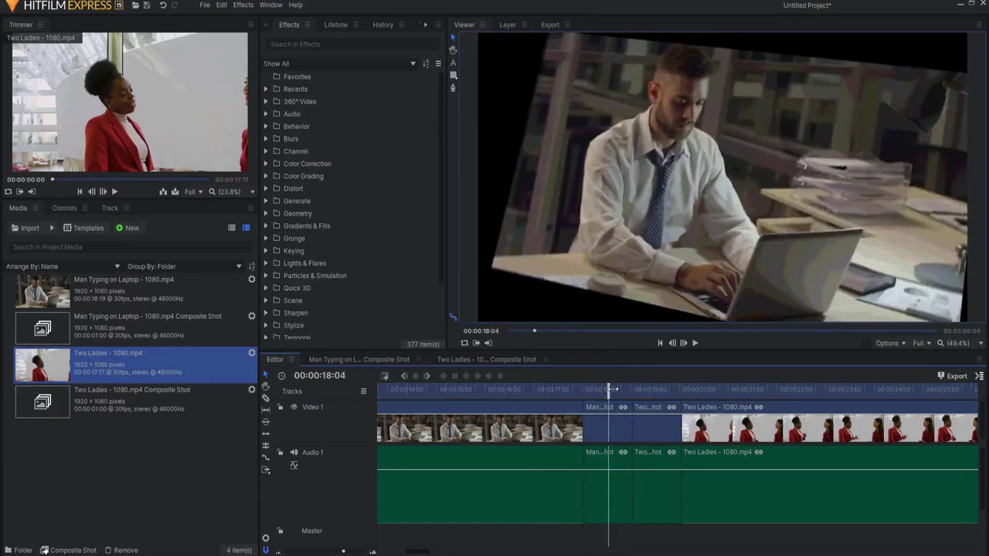
mouse_move(612, 390)
left_mouse_down()
mouse_move(641, 390)
mouse_move(627, 392)
left_mouse_up()
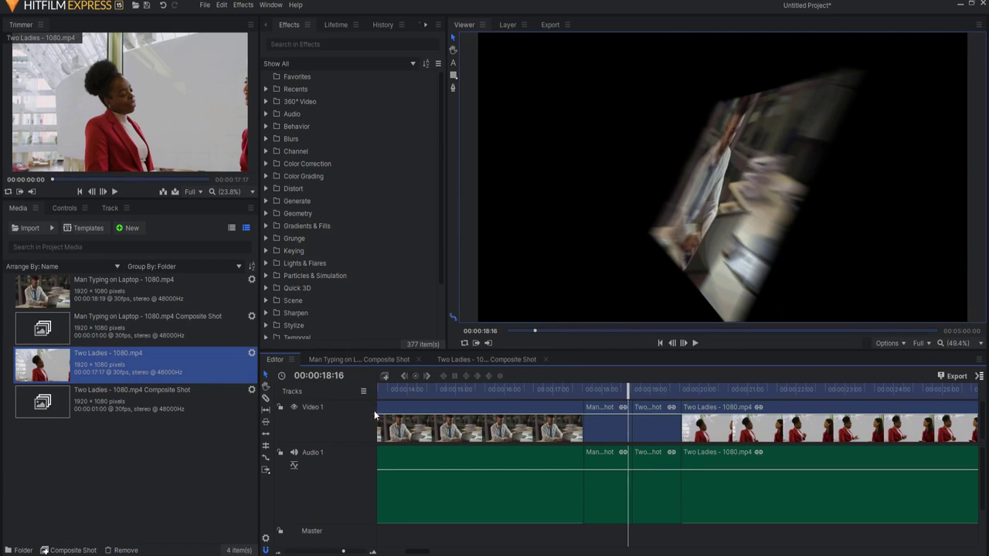
- Enlarge the timeline, make room above Video 1, move both composite clips to Video 2, and recheck the transition
left_click_drag(516, 350, 516, 284)
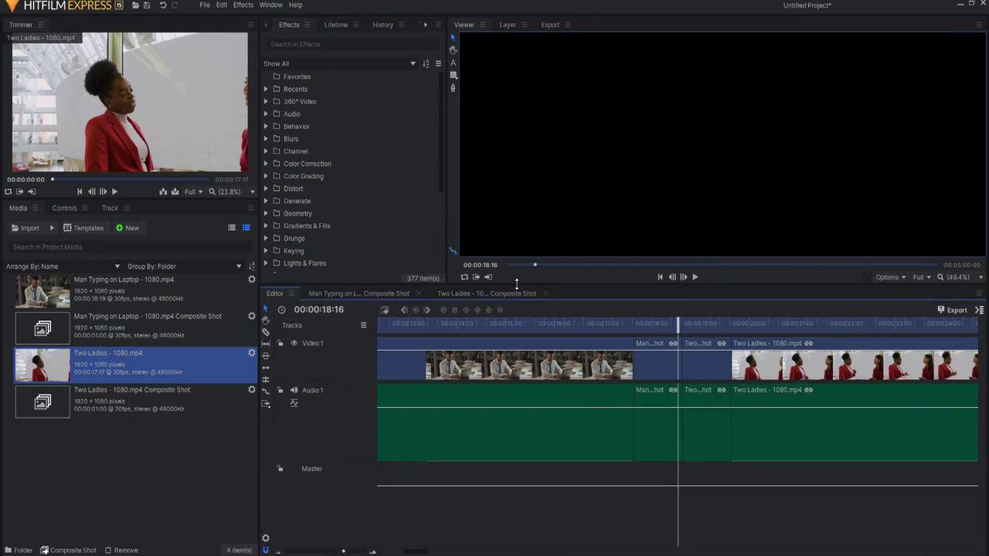
left_click_drag(349, 380, 349, 461)
left_click_drag(648, 378, 649, 407)
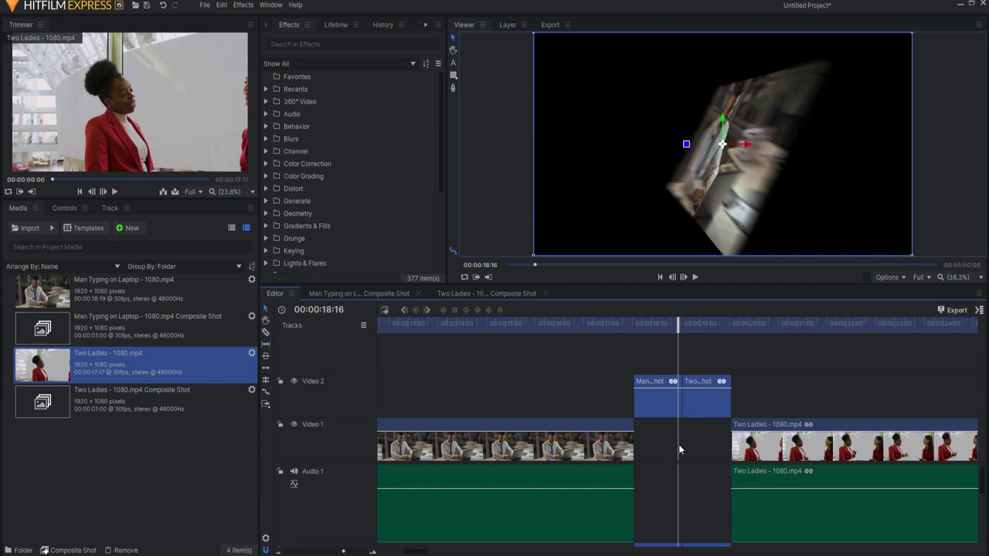
key("Left")
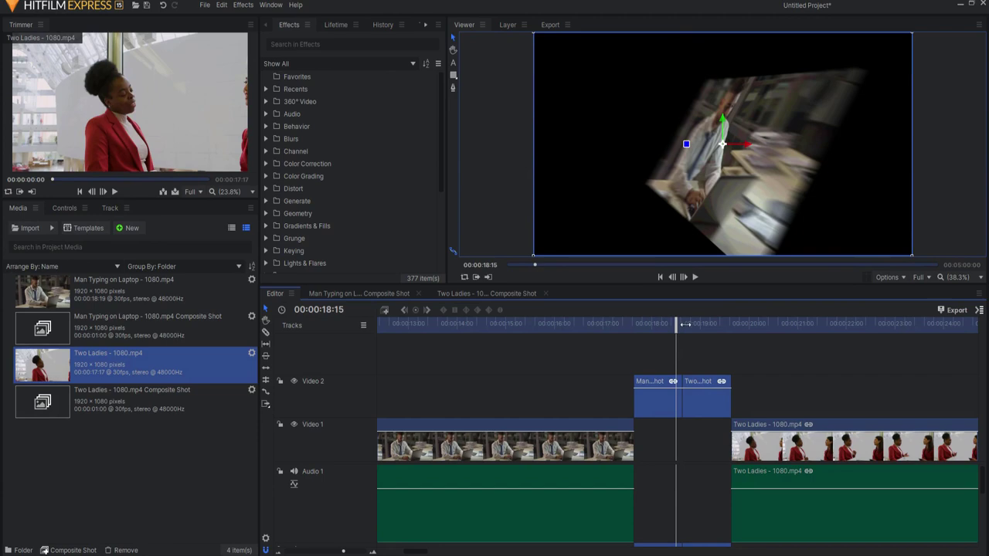
left_click_drag(676, 323, 651, 323)
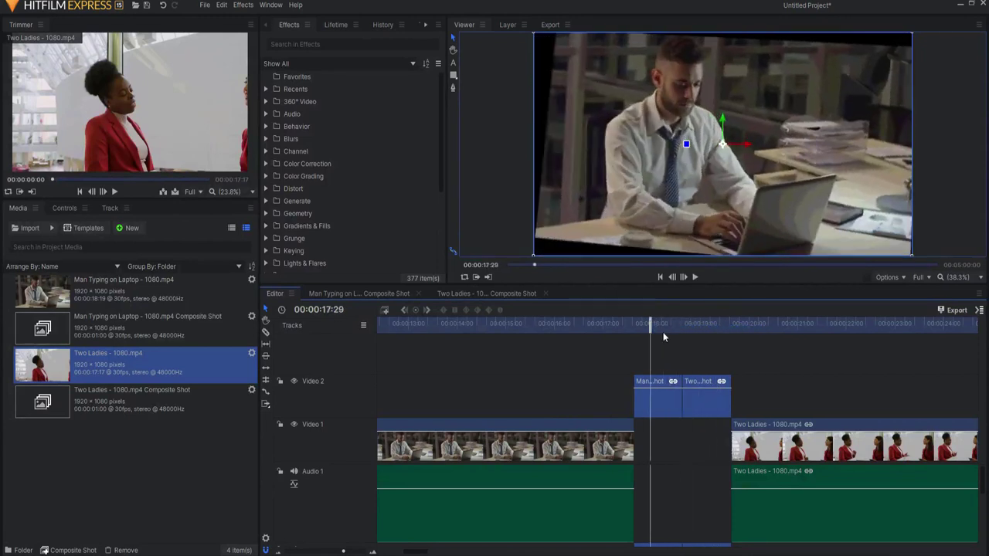